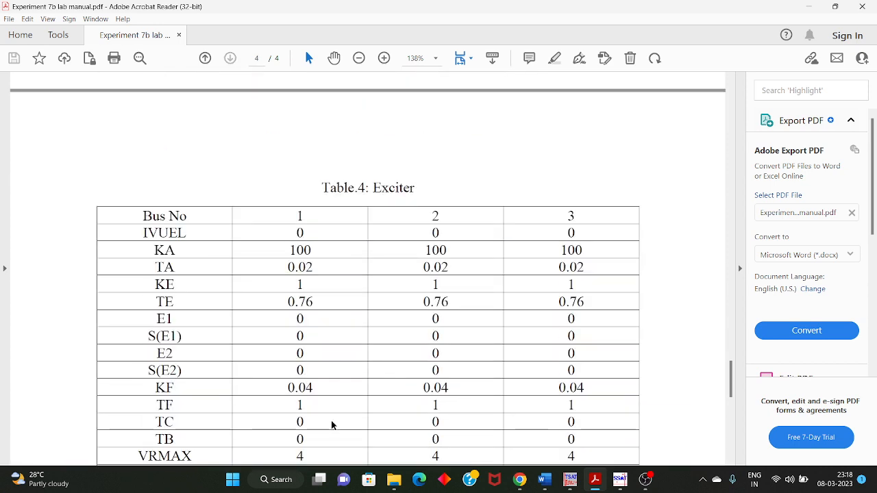
Switch from the lab manual PDF to TSAT and start creating a new TSAT case in the case wizard
{"action": "scroll", "coordinate": [331, 426], "scroll_direction": "down", "scroll_amount": 5}
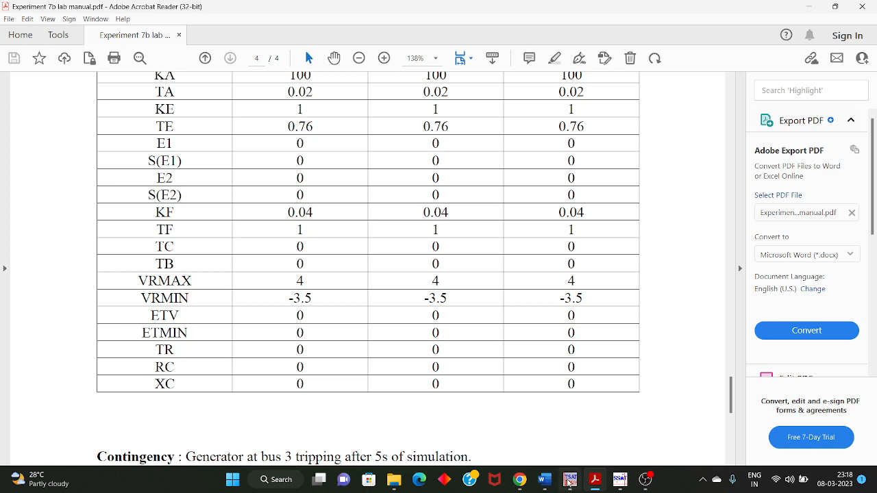
{"action": "left_click", "coordinate": [569, 482]}
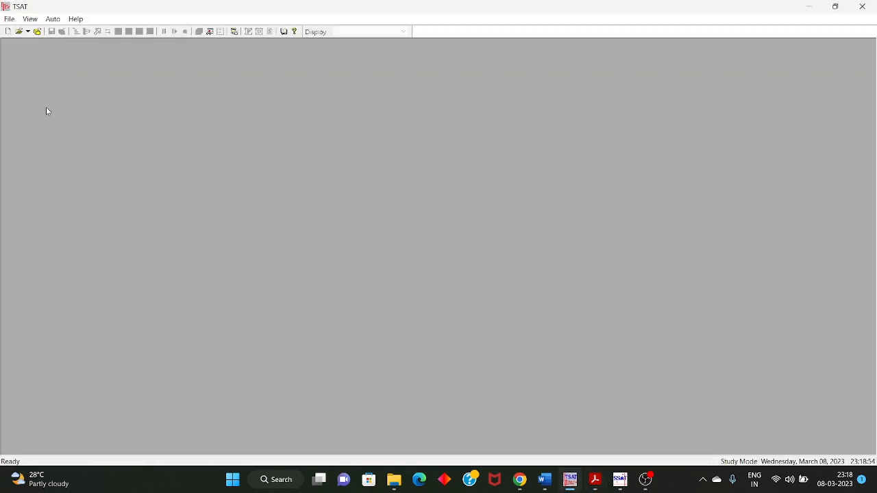
{"action": "left_click", "coordinate": [10, 19]}
{"action": "left_click", "coordinate": [20, 30]}
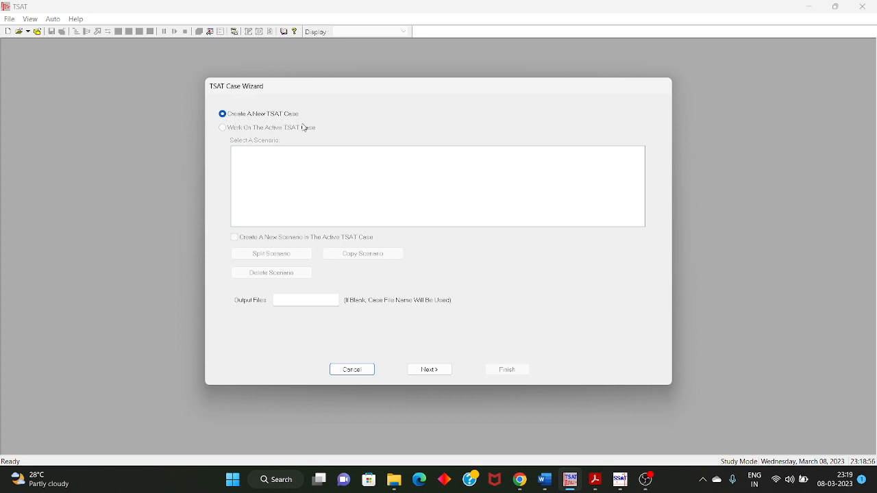
{"action": "left_click", "coordinate": [419, 370]}
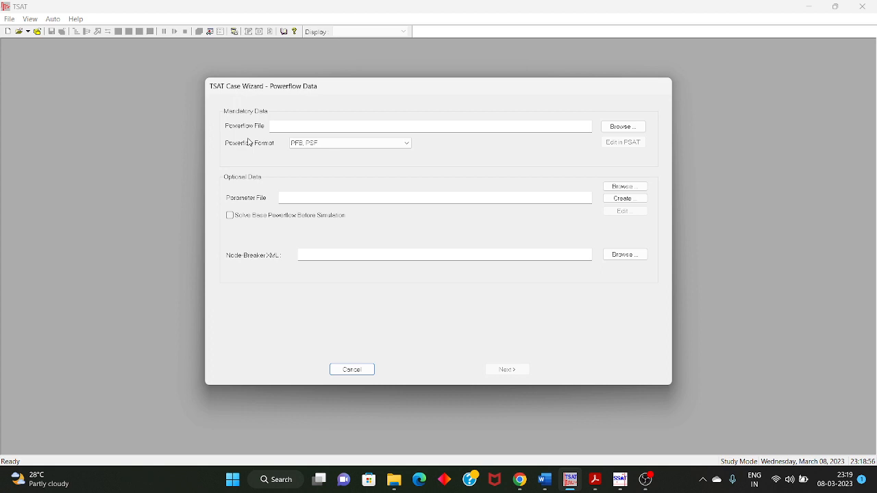
Load IEEE_9bus_system.pfb as the powerflow file in PFB, PSF format and enable solving the base powerflow before simulation
{"action": "left_click", "coordinate": [621, 127]}
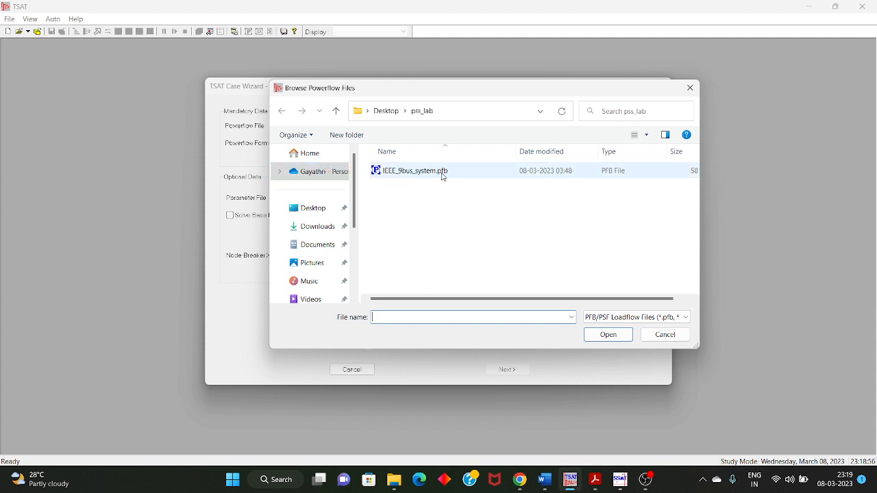
{"action": "left_click", "coordinate": [442, 176]}
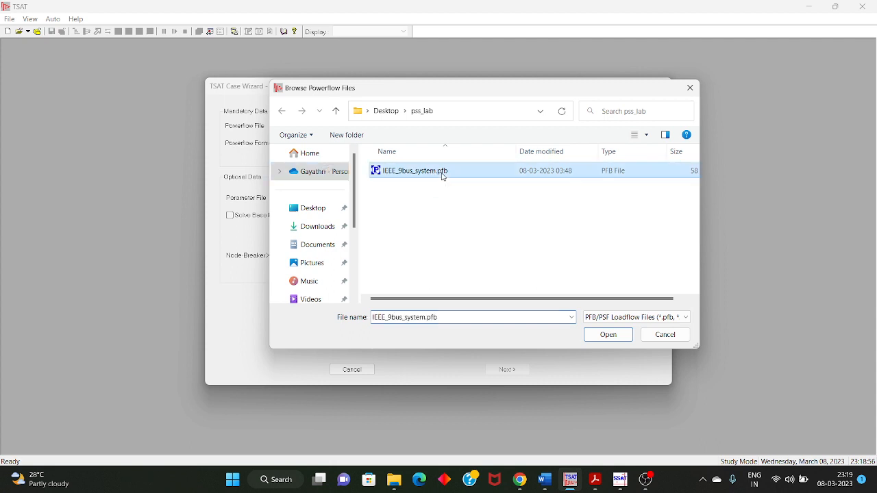
{"action": "left_click", "coordinate": [607, 335]}
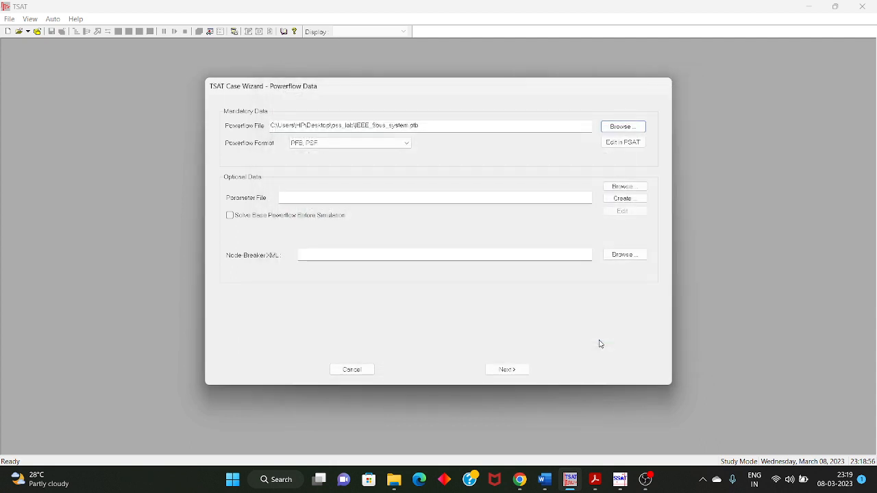
{"action": "left_click", "coordinate": [333, 149]}
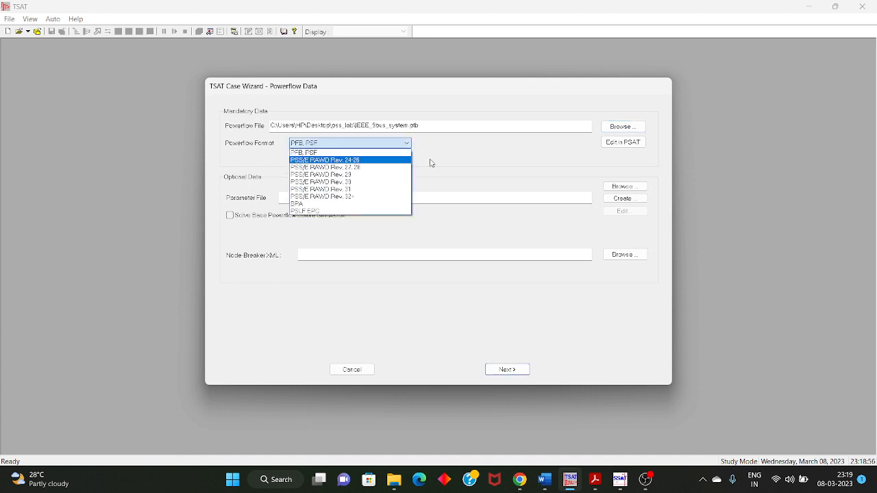
{"action": "left_click", "coordinate": [404, 152]}
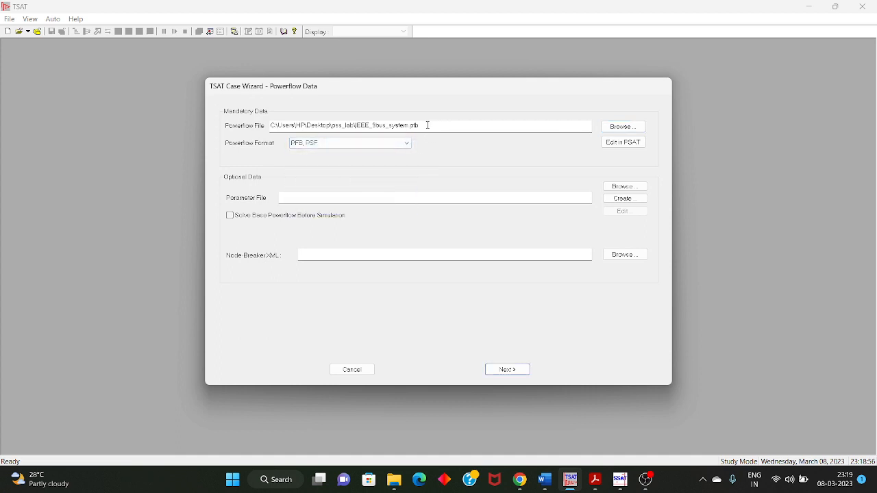
{"action": "left_click", "coordinate": [426, 126]}
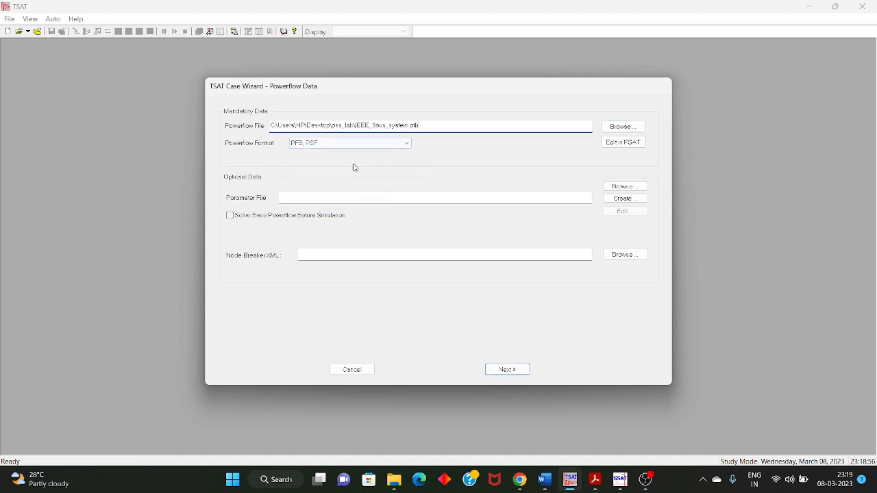
{"action": "left_click", "coordinate": [231, 217]}
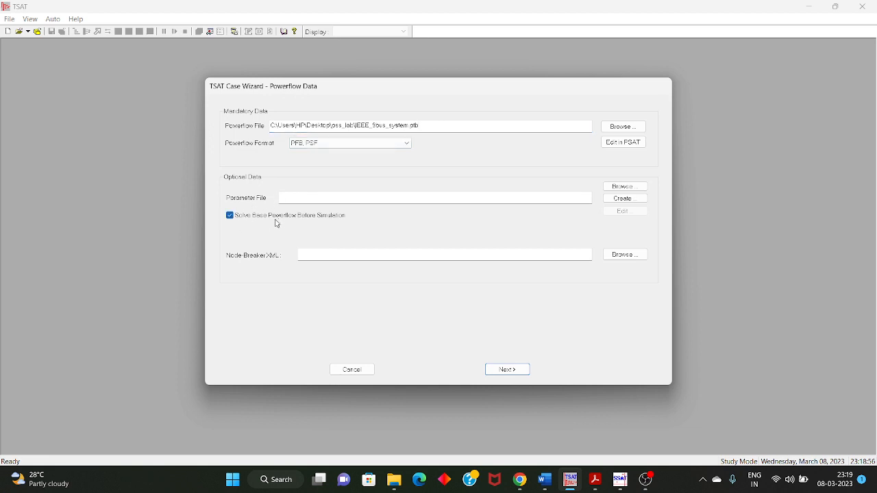
{"action": "left_click", "coordinate": [494, 368]}
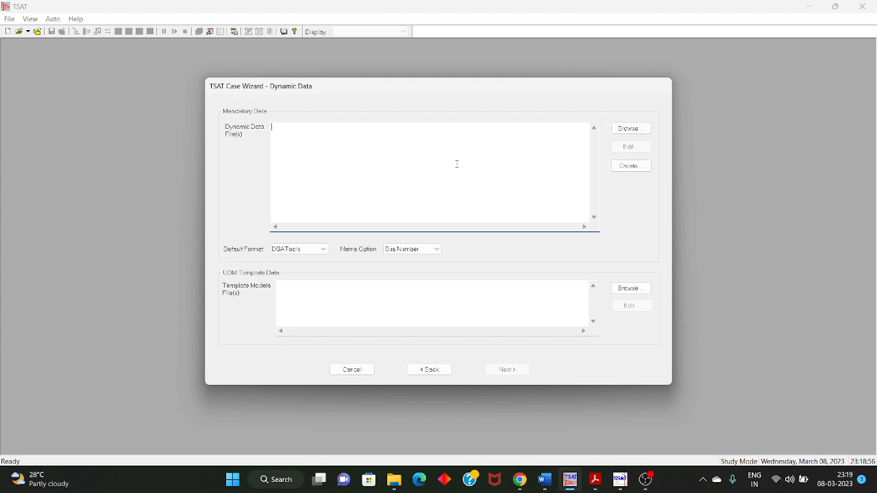
Browse for an existing dynamic data file without choosing one, and start a new file in the Dynamic Data Editor
{"action": "left_click", "coordinate": [632, 130]}
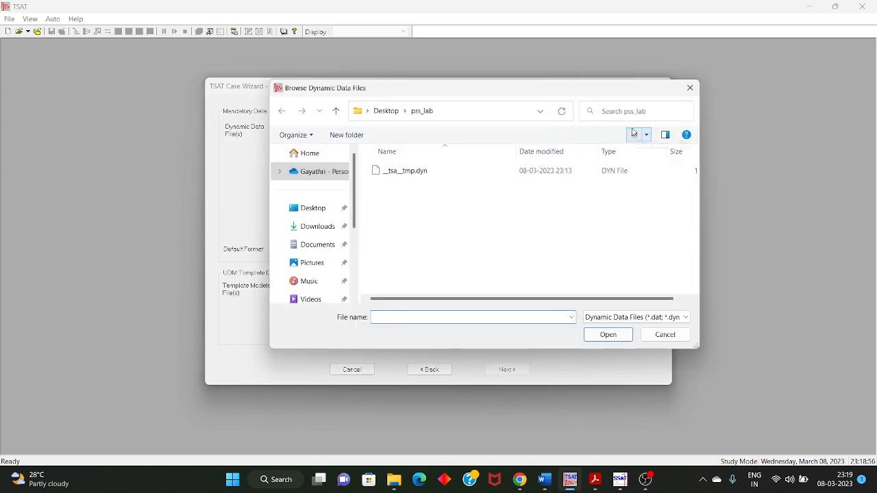
{"action": "left_click", "coordinate": [689, 88]}
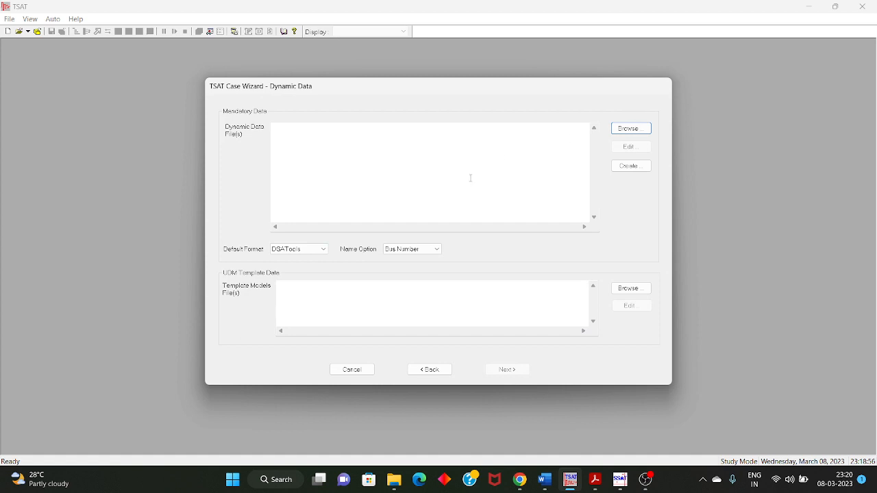
{"action": "left_click", "coordinate": [623, 168]}
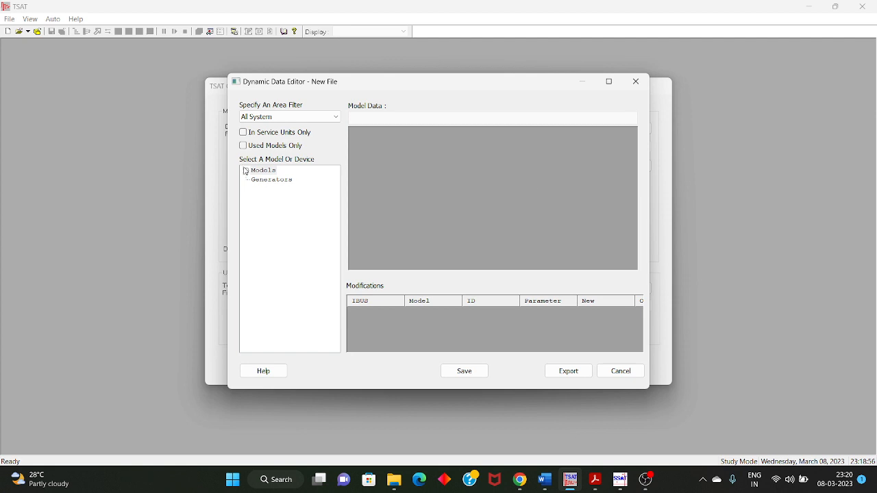
Create a new DG0S4 generator model and assign it to the generator at ACBus1
{"action": "double_click", "coordinate": [249, 172]}
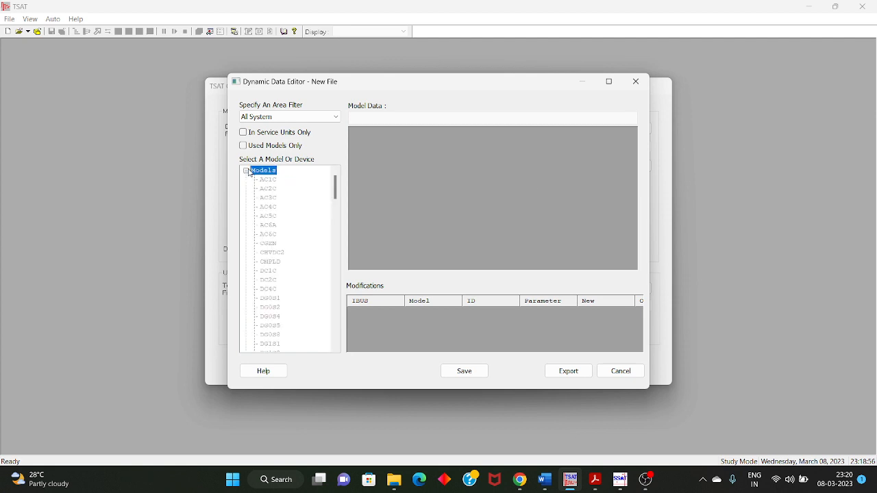
{"action": "scroll", "coordinate": [270, 190], "scroll_direction": "down", "scroll_amount": 5}
{"action": "scroll", "coordinate": [285, 274], "scroll_direction": "down", "scroll_amount": 6}
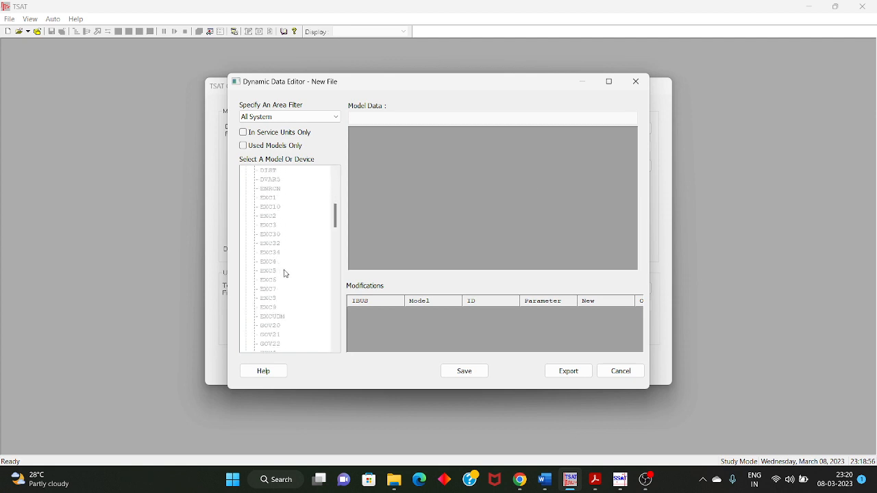
{"action": "scroll", "coordinate": [285, 273], "scroll_direction": "up", "scroll_amount": 6}
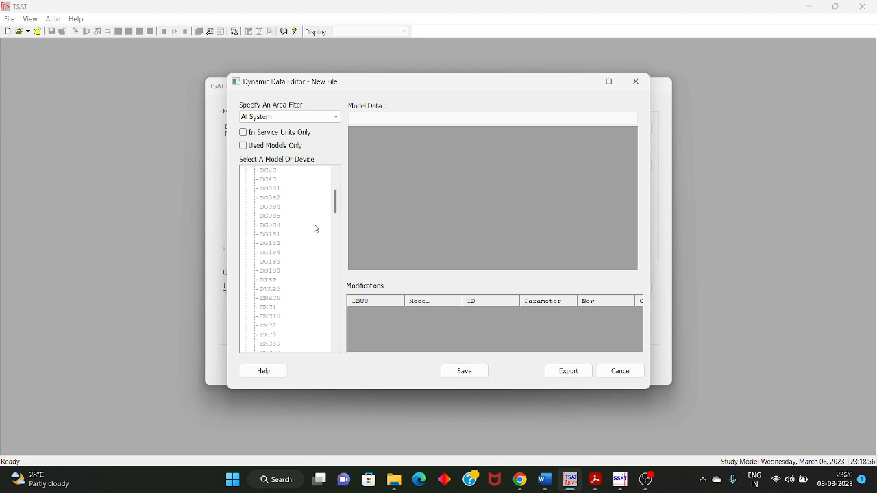
{"action": "left_click", "coordinate": [272, 208]}
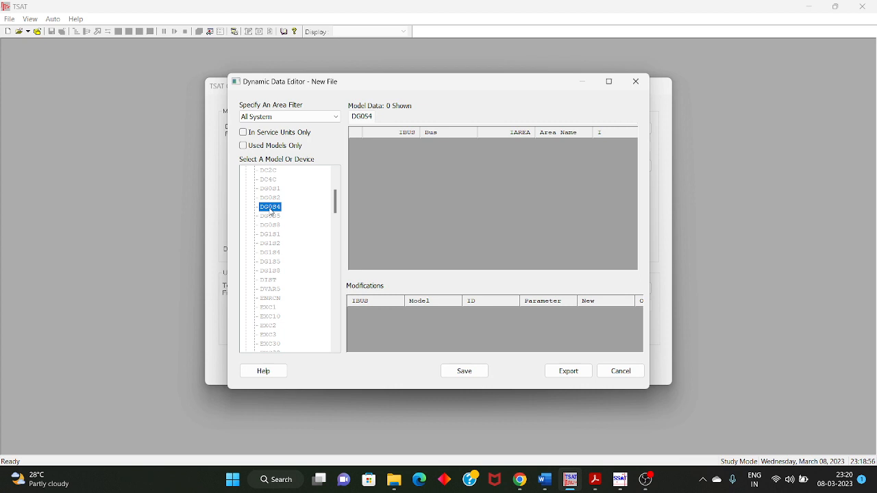
{"action": "right_click", "coordinate": [400, 180]}
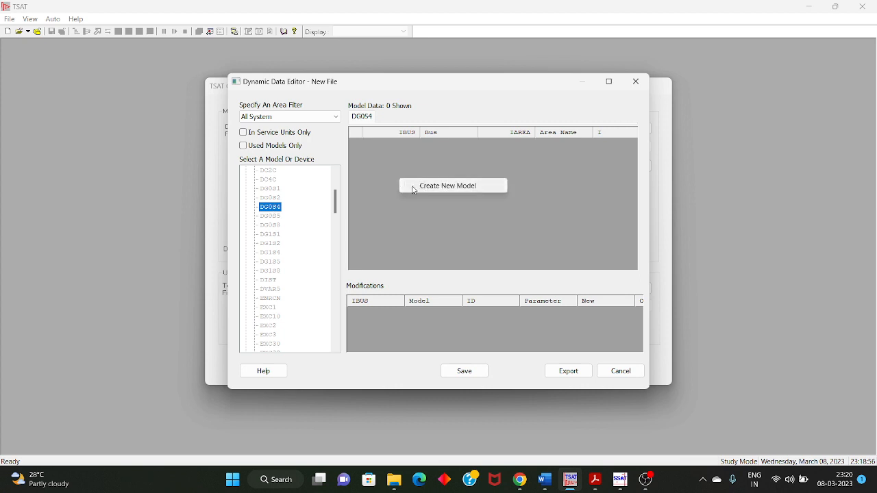
{"action": "left_click", "coordinate": [414, 187]}
{"action": "left_click", "coordinate": [297, 100]}
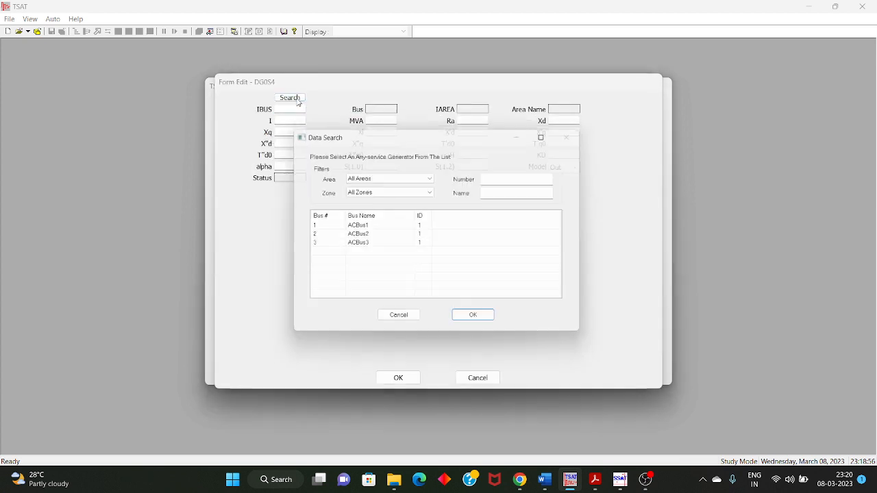
{"action": "double_click", "coordinate": [360, 225]}
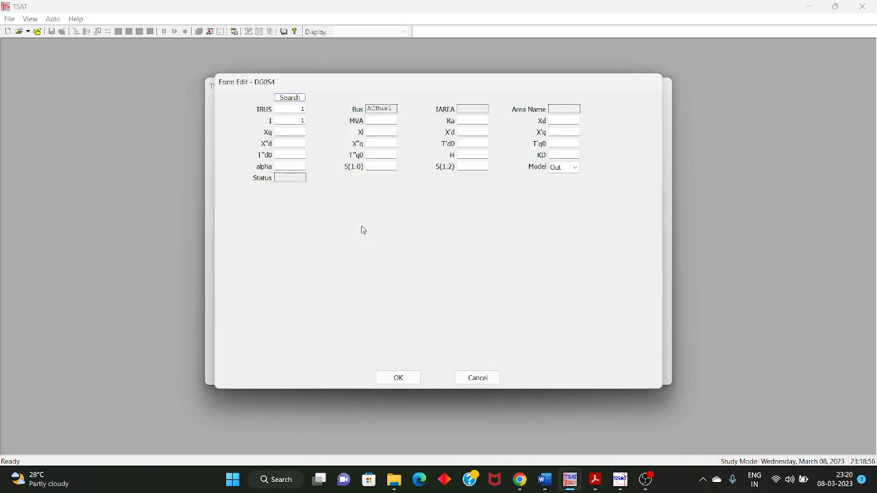
Set the bus 1 generator's MVA to 260, Ra to 0 and Xd to 0.3615
{"action": "left_click", "coordinate": [378, 121]}
{"action": "type", "text": "60"}
{"action": "left_click", "coordinate": [460, 120]}
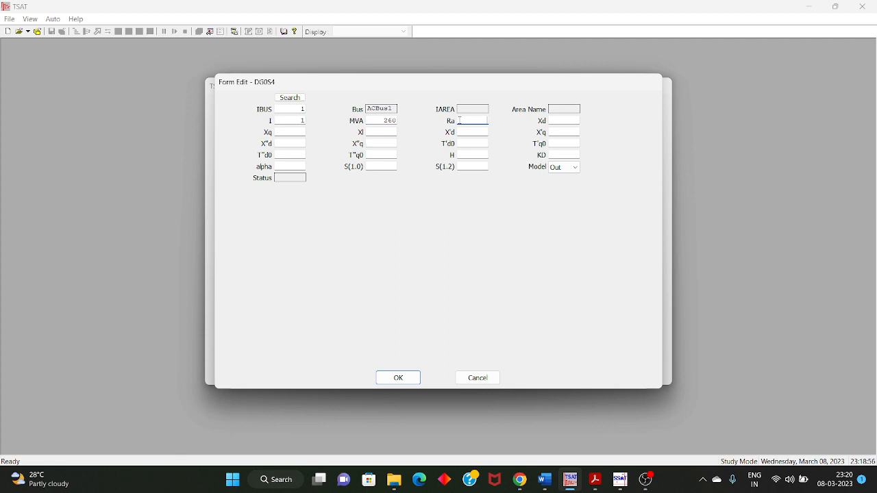
{"action": "left_click", "coordinate": [566, 121]}
{"action": "type", "text": "0.315"}
{"action": "key", "text": "BackSpace"}
{"action": "key", "text": "BackSpace"}
{"action": "key", "text": "BackSpace"}
{"action": "type", "text": "3615"}
Set the bus 1 generator's Xq to 0.24, Xl to 0.06, X'd to 0.1508 and X'q to 0
{"action": "left_click", "coordinate": [302, 133]}
{"action": "type", "text": "0.24"}
{"action": "left_click", "coordinate": [367, 132]}
{"action": "type", "text": "0"}
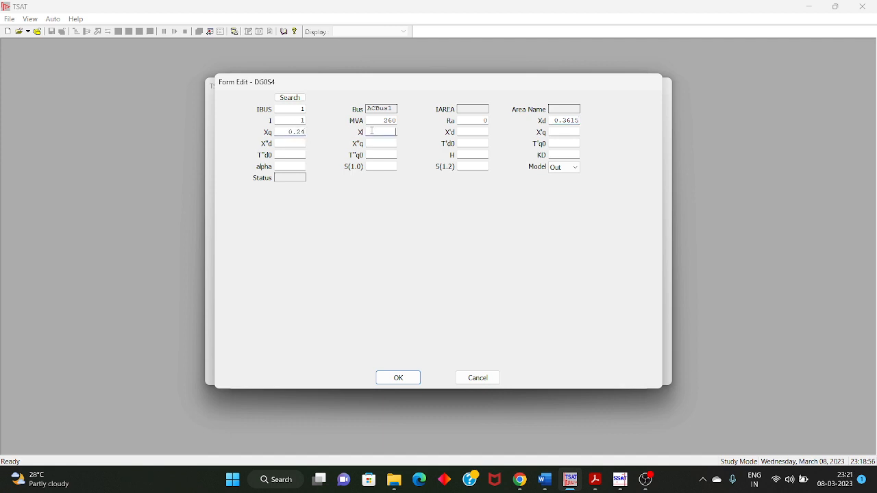
{"action": "type", "text": ".06"}
{"action": "left_click", "coordinate": [469, 132]}
{"action": "type", "text": "0.1508"}
{"action": "left_click", "coordinate": [576, 132]}
{"action": "type", "text": "0"}
Set the bus 1 generator's X"d to 0.1, X"q to 0, T'd0 to 9.96 and T'q0 to 0
{"action": "left_click", "coordinate": [295, 143]}
{"action": "type", "text": "0.1"}
{"action": "left_click", "coordinate": [382, 143]}
{"action": "left_click", "coordinate": [480, 145]}
{"action": "type", "text": "9.96"}
{"action": "left_click", "coordinate": [577, 144]}
Set the bus 1 generator's T"d0 and T"q0 to 0.05 and its inertia H to 7.38
{"action": "left_click", "coordinate": [292, 155]}
{"action": "type", "text": "0.05"}
{"action": "left_click", "coordinate": [393, 154]}
{"action": "type", "text": "0.05"}
{"action": "left_click", "coordinate": [474, 154]}
{"action": "type", "text": "7.38"}
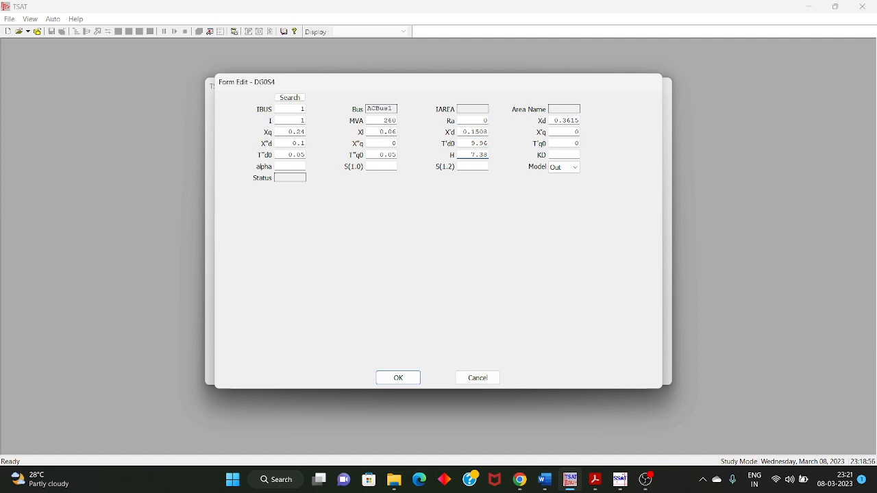
Set KD to 1.6, alpha to 0, S(1.0) to 1.01, S(1.2) to 1.02 and Model to In, and accept the bus 1 generator data
{"action": "left_click", "coordinate": [568, 154]}
{"action": "type", "text": "1.6"}
{"action": "left_click", "coordinate": [302, 166]}
{"action": "type", "text": "0"}
{"action": "left_click", "coordinate": [390, 167]}
{"action": "type", "text": "1.01"}
{"action": "left_click", "coordinate": [478, 167]}
{"action": "type", "text": "1.02"}
{"action": "left_click", "coordinate": [575, 168]}
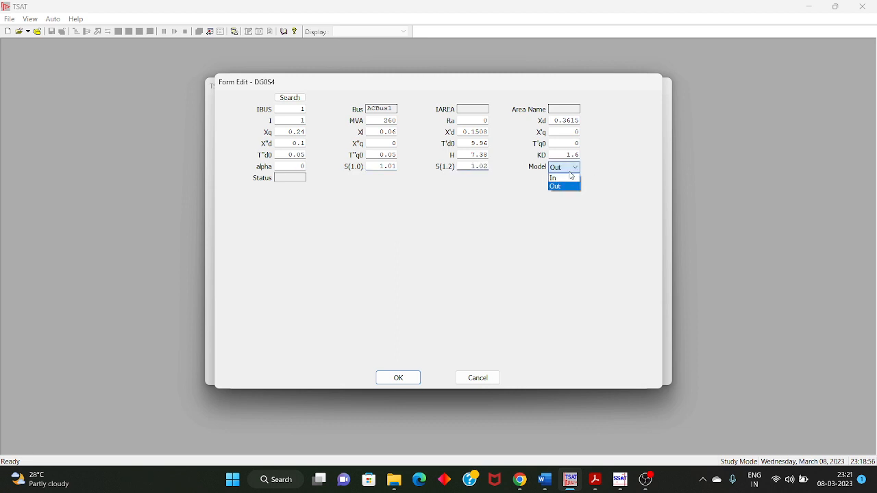
{"action": "left_click", "coordinate": [569, 181]}
{"action": "left_click", "coordinate": [398, 377]}
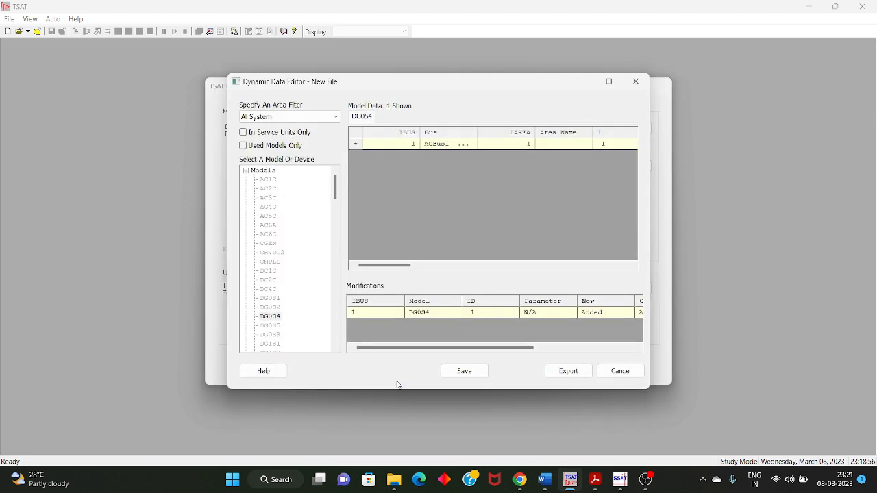
Create a new DG0S5 generator model and assign it to the generator at ACBus2
{"action": "scroll", "coordinate": [278, 291], "scroll_direction": "down", "scroll_amount": 1}
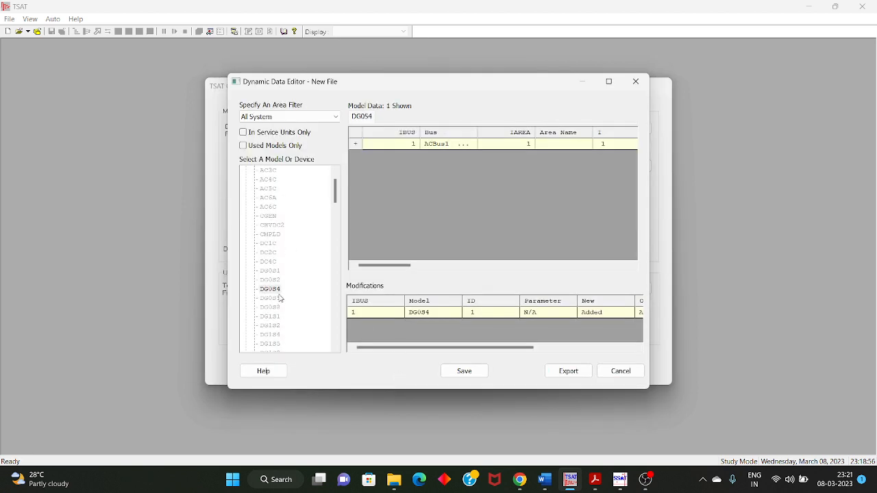
{"action": "left_click", "coordinate": [274, 298]}
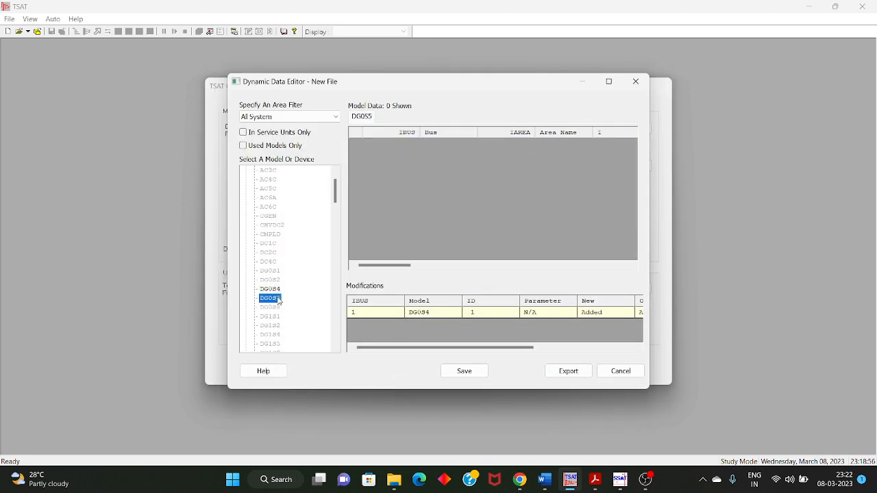
{"action": "right_click", "coordinate": [404, 176]}
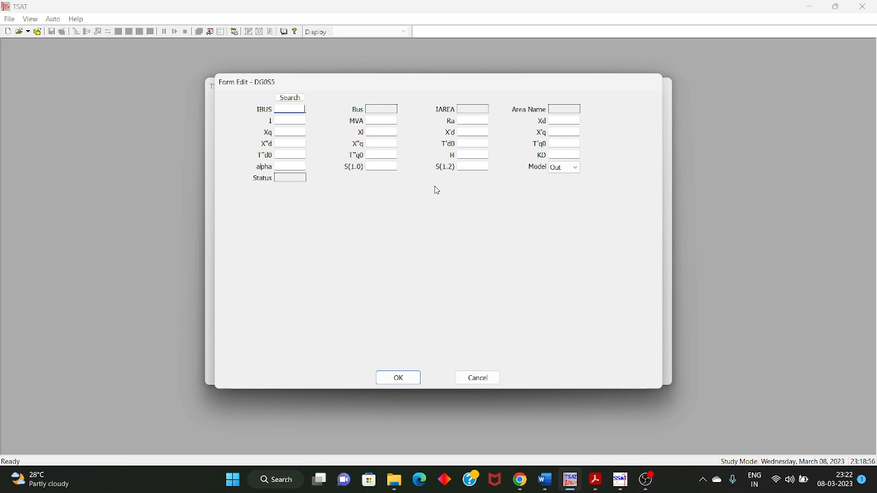
{"action": "left_click", "coordinate": [301, 98]}
{"action": "double_click", "coordinate": [356, 234]}
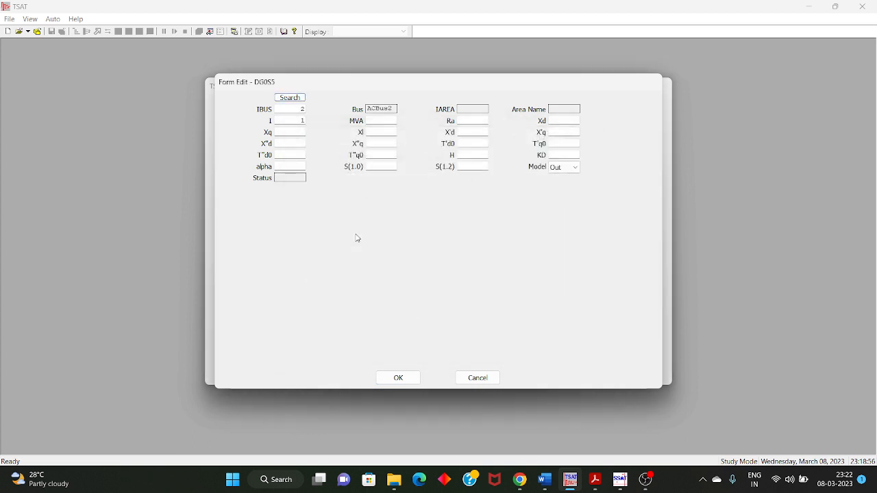
Set the bus 2 generator's MVA to 310, Ra to 0 and Xd to 1.88
{"action": "left_click", "coordinate": [381, 120]}
{"action": "type", "text": "310"}
{"action": "left_click", "coordinate": [470, 121]}
{"action": "type", "text": "0"}
{"action": "left_click", "coordinate": [562, 122]}
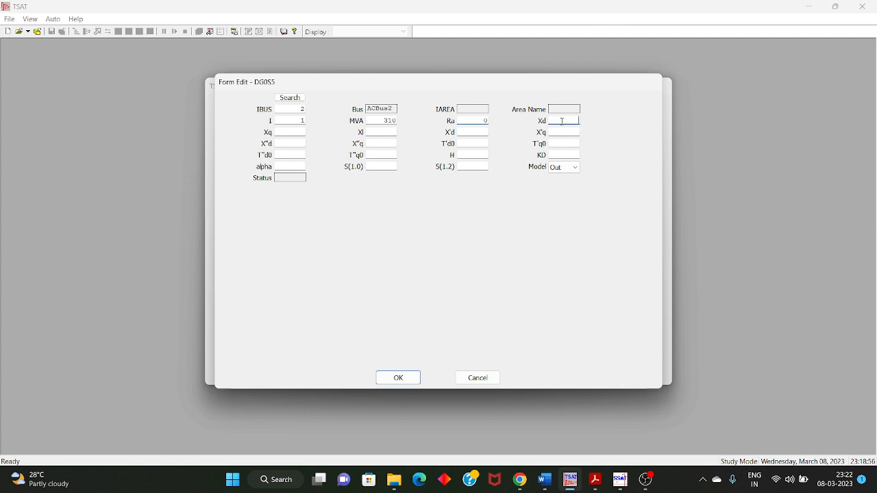
{"action": "type", "text": "1.88"}
Set the bus 2 generator's Xq to 1.66, Xl to 0.1, X'd to 0.23 and X'q to 0.37
{"action": "left_click", "coordinate": [300, 133]}
{"action": "type", "text": "1"}
{"action": "left_click", "coordinate": [391, 133]}
{"action": "type", "text": "0.1"}
{"action": "left_click", "coordinate": [468, 131]}
{"action": "type", "text": "0.23"}
{"action": "left_click", "coordinate": [558, 132]}
{"action": "type", "text": "0.37"}
Set the bus 2 generator's X"d to 0.21, X"q to 0.27, T'd0 to 6.4 and T'q0 to 0.535
{"action": "left_click", "coordinate": [296, 144]}
{"action": "type", "text": "0.21"}
{"action": "left_click", "coordinate": [382, 143]}
{"action": "type", "text": "0.27"}
{"action": "left_click", "coordinate": [469, 144]}
{"action": "type", "text": "6.4"}
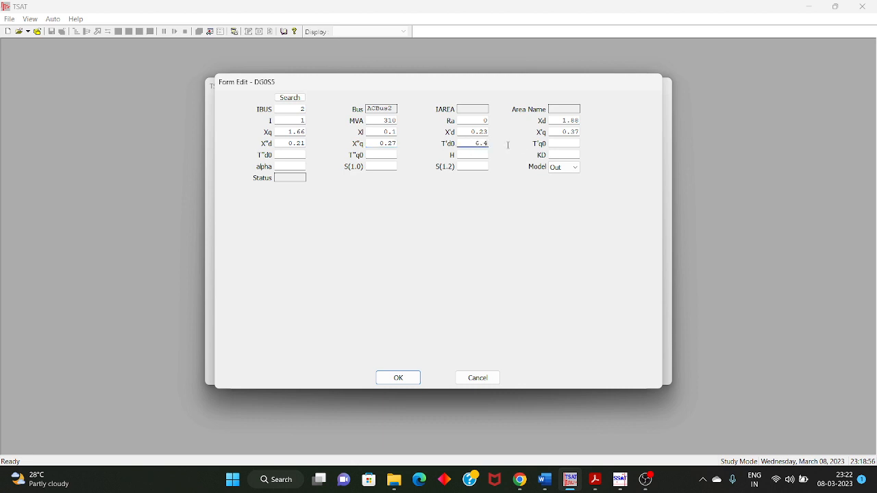
{"action": "left_click", "coordinate": [571, 146]}
{"action": "type", "text": "0.535"}
Set the bus 2 generator's T"d0 and T"q0 to 0.05 and its inertia H to 2
{"action": "left_click", "coordinate": [294, 155]}
{"action": "type", "text": "0."}
{"action": "left_click", "coordinate": [389, 154]}
{"action": "type", "text": "0.05"}
{"action": "left_click", "coordinate": [483, 155]}
{"action": "type", "text": "2"}
Set KD to 0.67, alpha to 0, S(1.0) to 1.01, S(1.2) to 0.56 and Model to In, and accept the bus 2 generator data
{"action": "left_click", "coordinate": [570, 153]}
{"action": "type", "text": "0.67"}
{"action": "left_click", "coordinate": [292, 168]}
{"action": "left_click", "coordinate": [387, 166]}
{"action": "type", "text": "1.01"}
{"action": "left_click", "coordinate": [473, 166]}
{"action": "type", "text": "0.56"}
{"action": "left_click", "coordinate": [566, 167]}
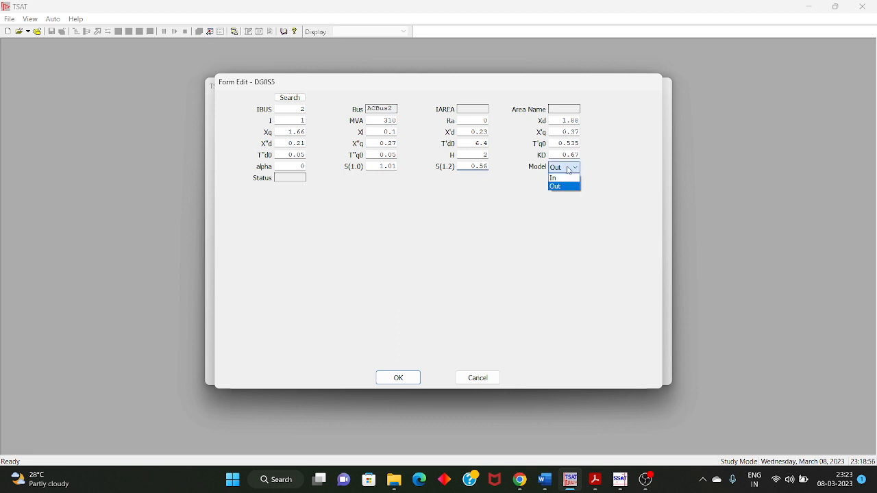
{"action": "left_click", "coordinate": [570, 179]}
{"action": "left_click", "coordinate": [410, 375]}
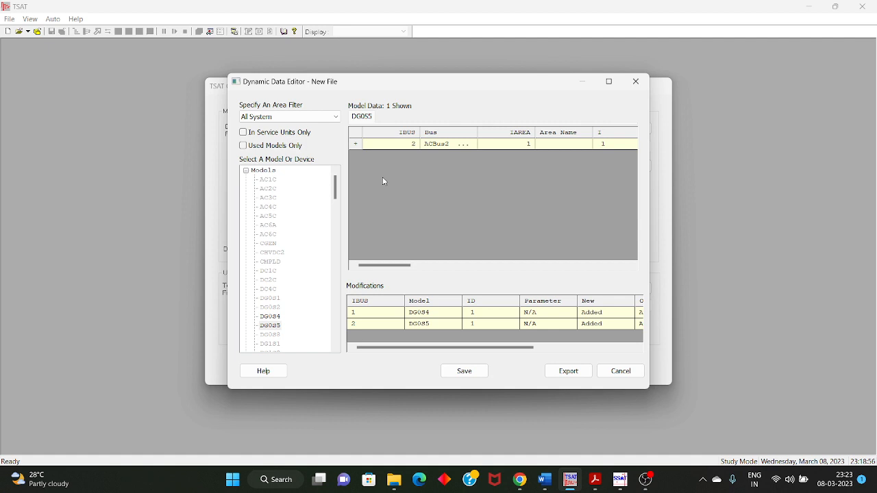
Create a DG0S5 generator record for bus 3 from the bus 2 record, setting MVA to 280 and Xd to 1.68
{"action": "right_click", "coordinate": [356, 144]}
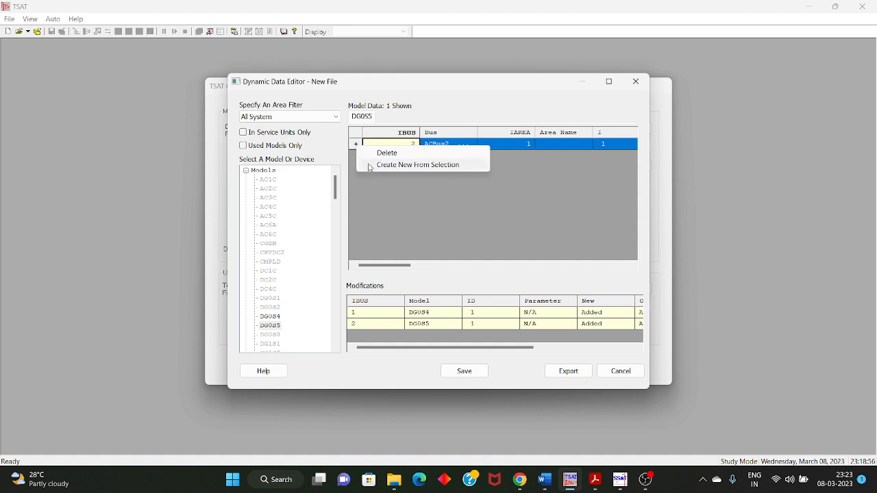
{"action": "left_click", "coordinate": [384, 165]}
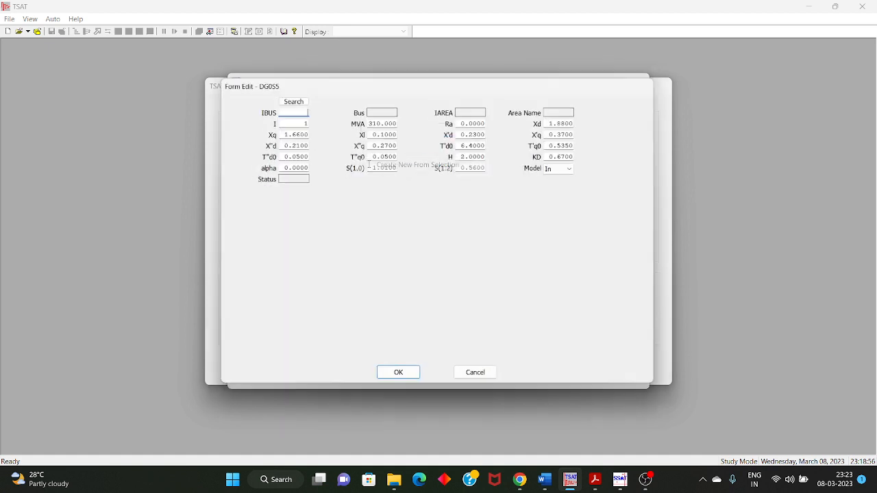
{"action": "left_click", "coordinate": [301, 101]}
{"action": "double_click", "coordinate": [357, 245]}
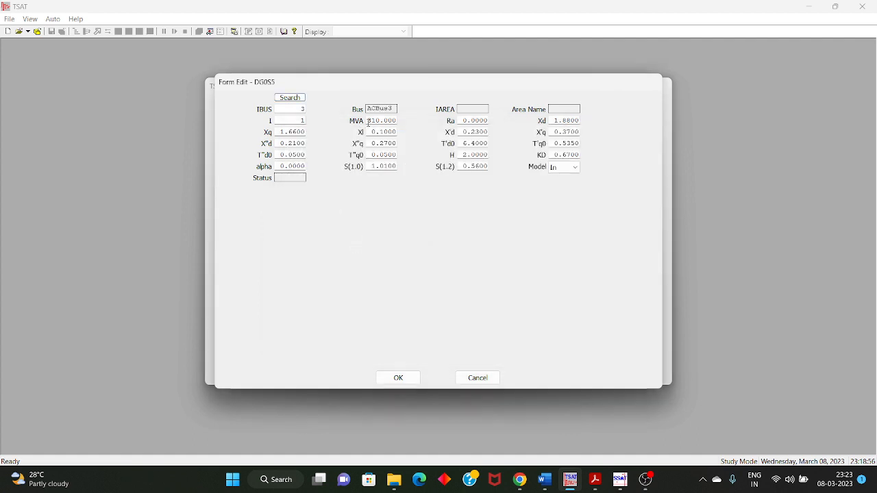
{"action": "left_click_drag", "start_coordinate": [369, 124], "coordinate": [440, 122]}
{"action": "type", "text": "280"}
{"action": "left_click", "coordinate": [568, 121]}
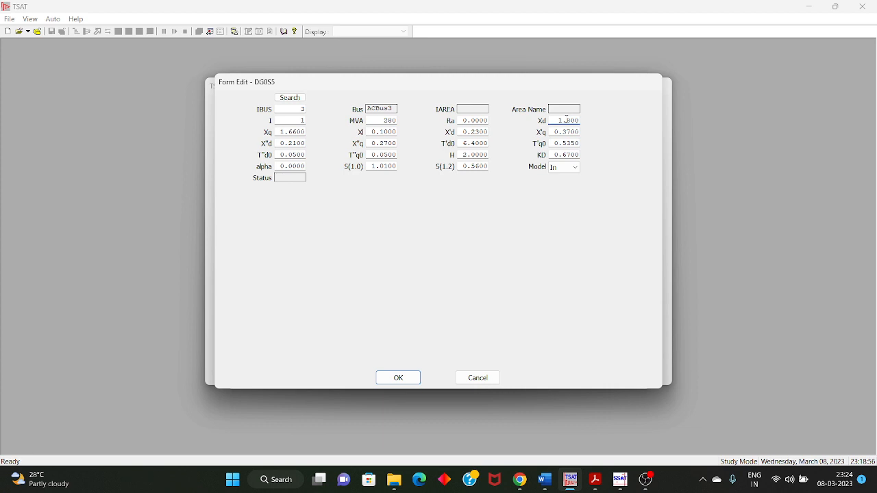
{"action": "type", "text": "6"}
Set the bus 3 generator's Xq to 1.61, Xl to 0.1536, X'd to 0.2321 and X'q to 0.32
{"action": "left_click", "coordinate": [293, 131]}
{"action": "key", "text": "BackSpace"}
{"action": "type", "text": "1"}
{"action": "left_click_drag", "start_coordinate": [383, 131], "coordinate": [409, 132]}
{"action": "type", "text": "52"}
{"action": "key", "text": "BackSpace"}
{"action": "type", "text": "36"}
{"action": "left_click_drag", "start_coordinate": [481, 131], "coordinate": [494, 132]}
{"action": "type", "text": "21"}
{"action": "left_click_drag", "start_coordinate": [565, 132], "coordinate": [591, 130]}
{"action": "type", "text": "2"}
Set the bus 3 generator's T'd0 to 5.89, T'q0 to 0.6, H to 0.94 and KD to 0.47, and accept the data
{"action": "double_click", "coordinate": [461, 143]}
{"action": "type", "text": "5.89"}
{"action": "left_click_drag", "start_coordinate": [565, 145], "coordinate": [604, 144]}
{"action": "type", "text": "0.6"}
{"action": "key", "text": "Tab"}
{"action": "type", "text": "0.94"}
{"action": "left_click_drag", "start_coordinate": [562, 155], "coordinate": [600, 153]}
{"action": "type", "text": "47"}
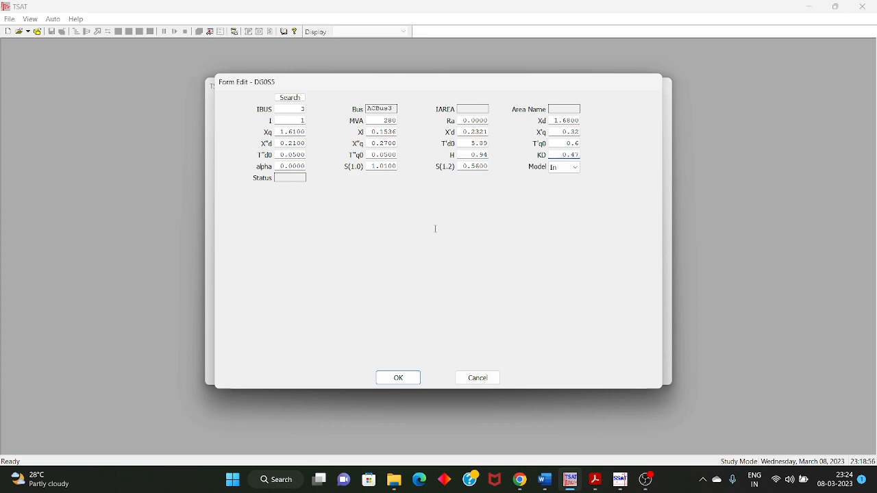
{"action": "left_click", "coordinate": [411, 380]}
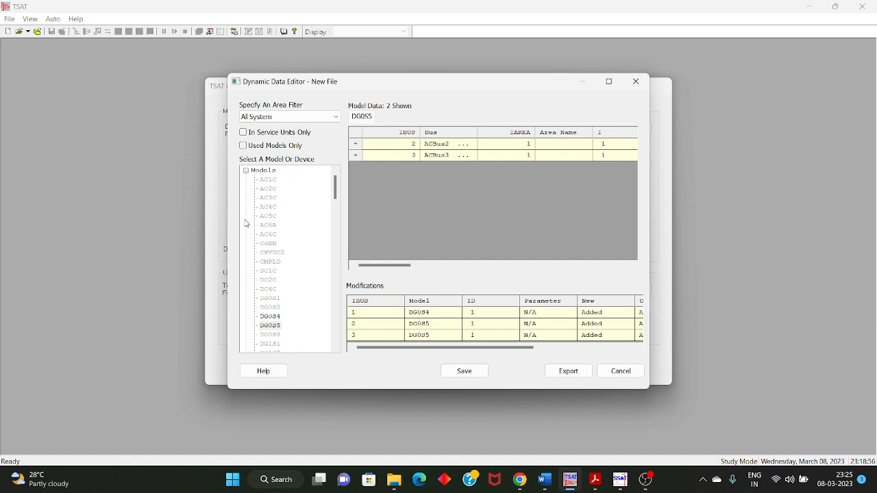
Select the PSS9 stabilizer model in the dynamic model list
{"action": "scroll", "coordinate": [274, 259], "scroll_direction": "down", "scroll_amount": 18}
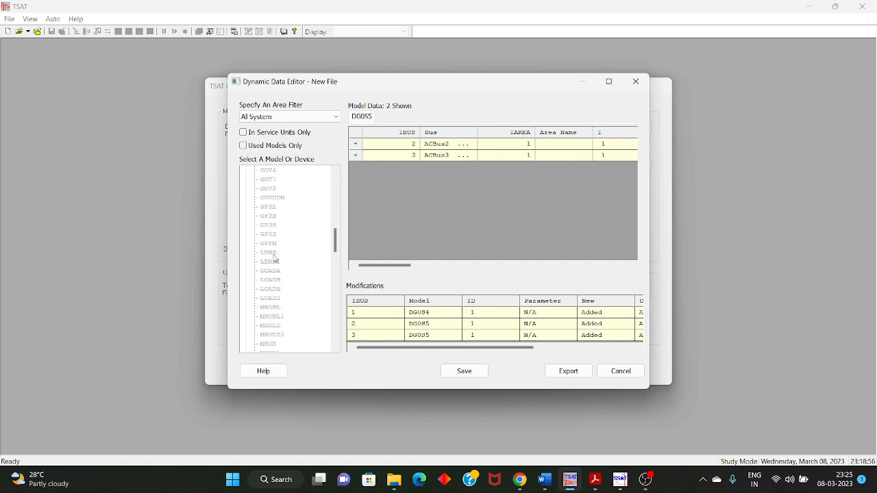
{"action": "scroll", "coordinate": [275, 259], "scroll_direction": "down", "scroll_amount": 8}
{"action": "scroll", "coordinate": [275, 258], "scroll_direction": "up", "scroll_amount": 3}
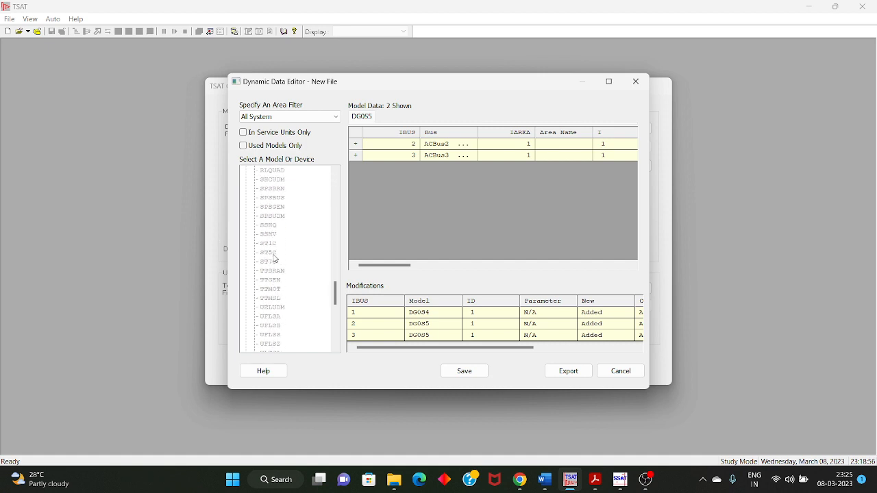
{"action": "left_click", "coordinate": [267, 207]}
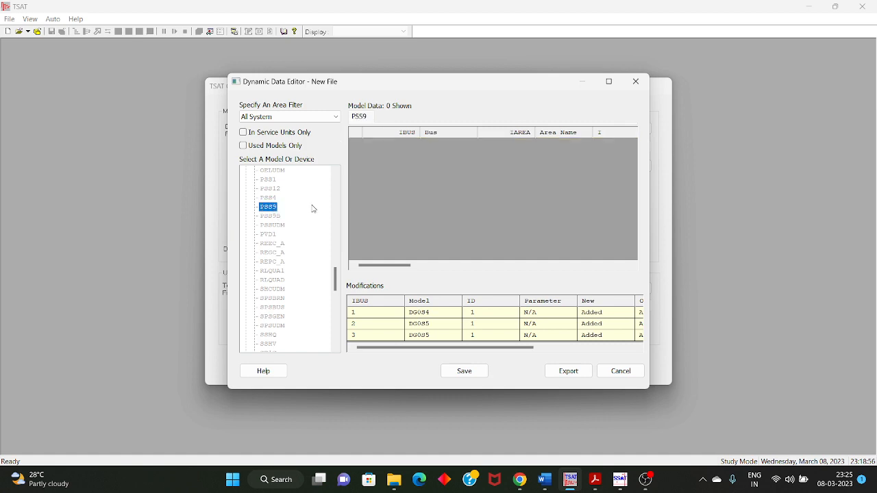
{"action": "right_click", "coordinate": [372, 169]}
{"action": "left_click", "coordinate": [401, 177]}
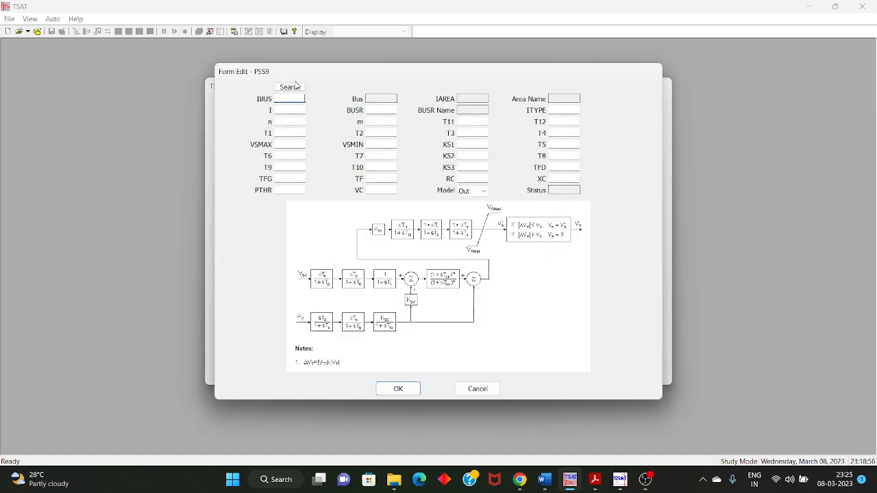
{"action": "left_click", "coordinate": [477, 388]}
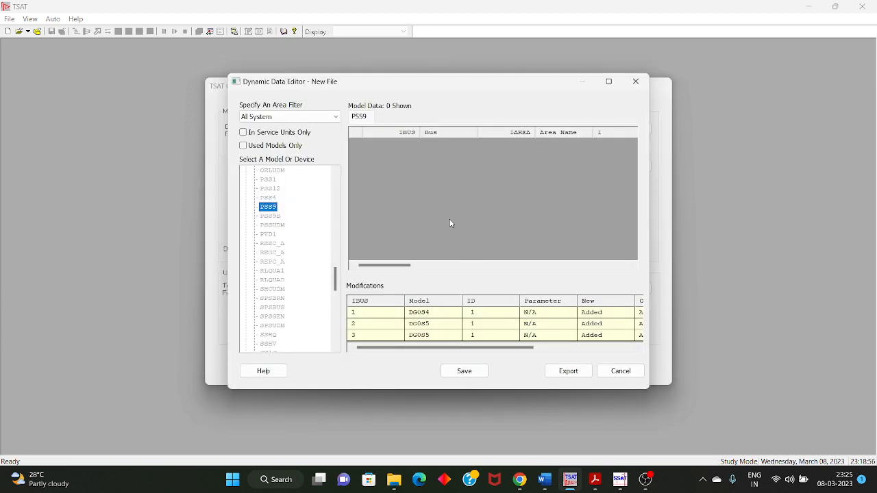
Create a new PSS9 model for the generator at bus 1 and set BUSR and ITYPE to 0
{"action": "right_click", "coordinate": [418, 179]}
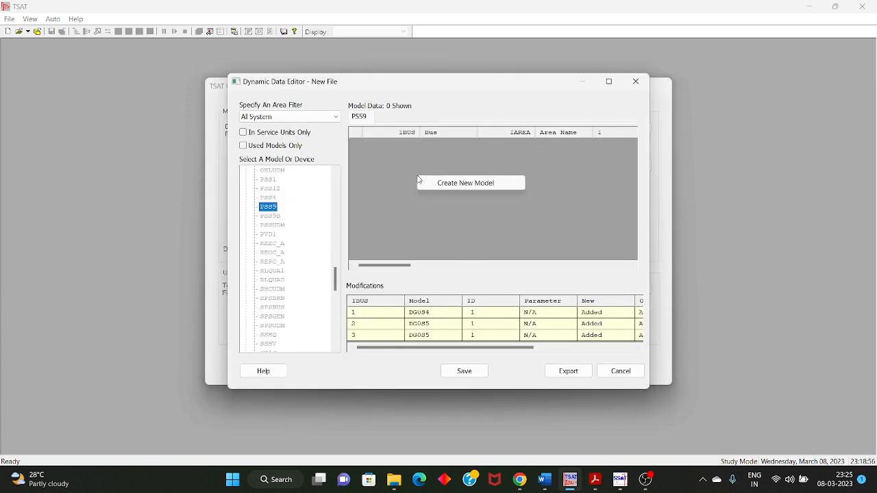
{"action": "left_click", "coordinate": [452, 185]}
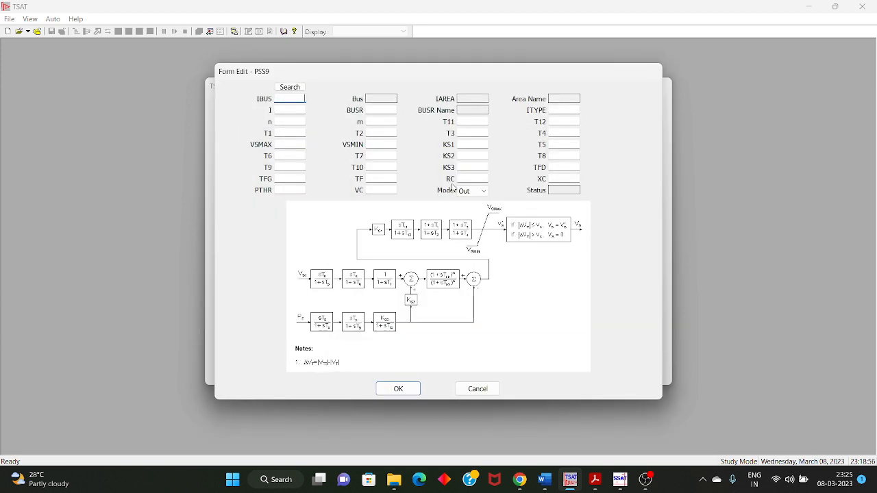
{"action": "left_click", "coordinate": [289, 87]}
{"action": "left_click", "coordinate": [341, 227]}
{"action": "double_click", "coordinate": [341, 230]}
{"action": "left_click", "coordinate": [387, 111]}
{"action": "type", "text": "0"}
{"action": "left_click", "coordinate": [552, 110]}
Set the bus 1 PSS9 parameters n to 1, m to 5, and T11 and T12 to 0
{"action": "left_click", "coordinate": [287, 121]}
{"action": "left_click", "coordinate": [378, 121]}
{"action": "type", "text": "5"}
{"action": "left_click", "coordinate": [467, 122]}
{"action": "left_click", "coordinate": [556, 124]}
{"action": "type", "text": "0"}
Set the bus 1 PSS9 time constants T1 and T3 to 0.15, and T2 and T4 to 0.03
{"action": "left_click", "coordinate": [298, 133]}
{"action": "type", "text": "0.15"}
{"action": "left_click", "coordinate": [376, 132]}
{"action": "type", "text": "0.03"}
{"action": "left_click", "coordinate": [468, 133]}
{"action": "type", "text": "0.15"}
{"action": "left_click", "coordinate": [563, 132]}
{"action": "type", "text": "0.03"}
Set the bus 1 PSS9 VSMAX to 0.1, VSMIN to -0.1, KS1 to 30 and T5 to 0
{"action": "left_click", "coordinate": [289, 144]}
{"action": "type", "text": "0.1"}
{"action": "left_click", "coordinate": [372, 144]}
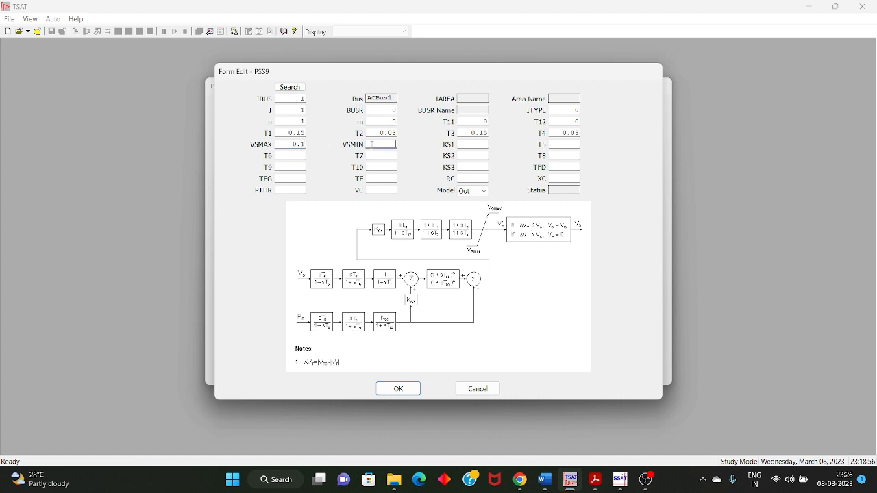
{"action": "type", "text": "-0.1"}
{"action": "left_click", "coordinate": [461, 143]}
{"action": "type", "text": "30"}
{"action": "left_click", "coordinate": [566, 146]}
{"action": "type", "text": "0"}
Set the bus 1 PSS9 T6 to 0, T7 to 2, KS2 to 0.25 and T8 to 0.5
{"action": "left_click", "coordinate": [302, 157]}
{"action": "type", "text": "0"}
{"action": "left_click", "coordinate": [387, 155]}
{"action": "type", "text": "2"}
{"action": "left_click", "coordinate": [479, 156]}
{"action": "type", "text": "0.25"}
{"action": "left_click", "coordinate": [553, 156]}
{"action": "type", "text": "0.5"}
Set the bus 1 PSS9 T9 to 0.1, T10 to 0, KS3 to 1 and TFD to 0
{"action": "left_click", "coordinate": [281, 168]}
{"action": "type", "text": "0.1"}
{"action": "left_click", "coordinate": [368, 169]}
{"action": "type", "text": "0"}
{"action": "left_click", "coordinate": [462, 168]}
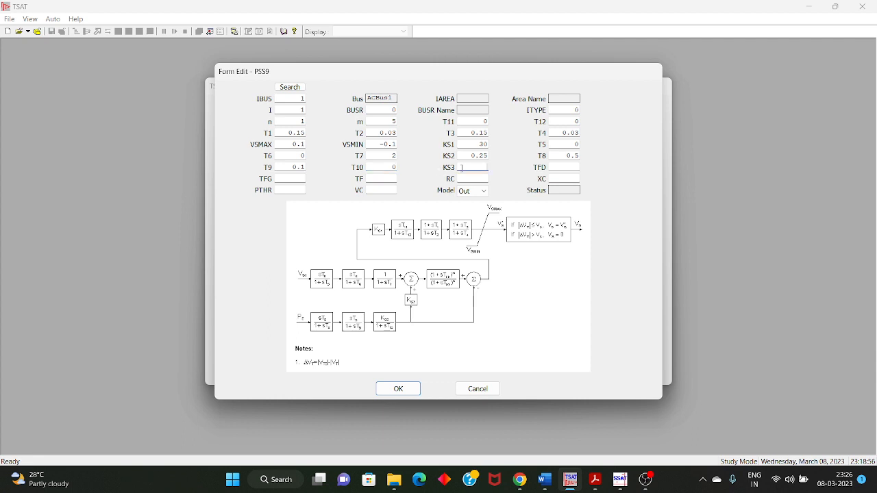
{"action": "left_click", "coordinate": [555, 168]}
{"action": "type", "text": "0"}
Set TFG, TF, RC, XC, PTHR and VC to 0 and Model to In, and accept the bus 1 PSS9 data
{"action": "left_click", "coordinate": [289, 179]}
{"action": "left_click", "coordinate": [381, 178]}
{"action": "left_click", "coordinate": [470, 179]}
{"action": "left_click", "coordinate": [555, 178]}
{"action": "left_click", "coordinate": [300, 189]}
{"action": "type", "text": "0"}
{"action": "left_click", "coordinate": [391, 189]}
{"action": "type", "text": "0"}
{"action": "left_click", "coordinate": [470, 192]}
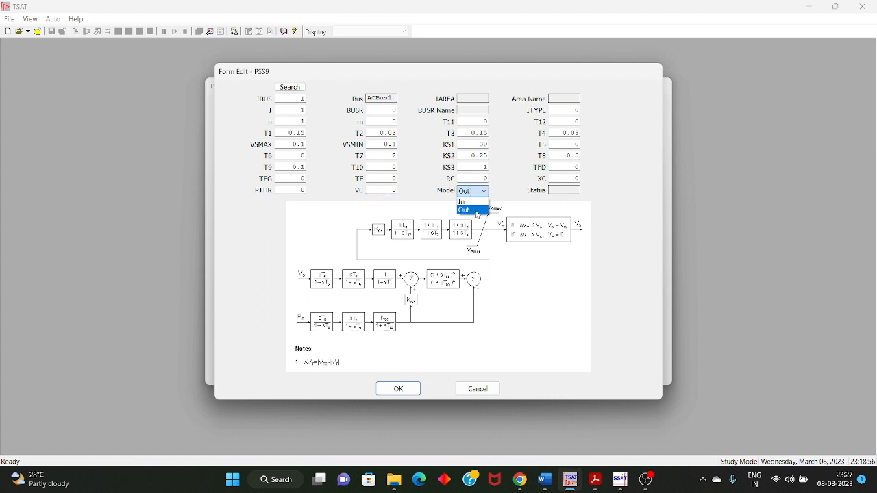
{"action": "left_click", "coordinate": [472, 199]}
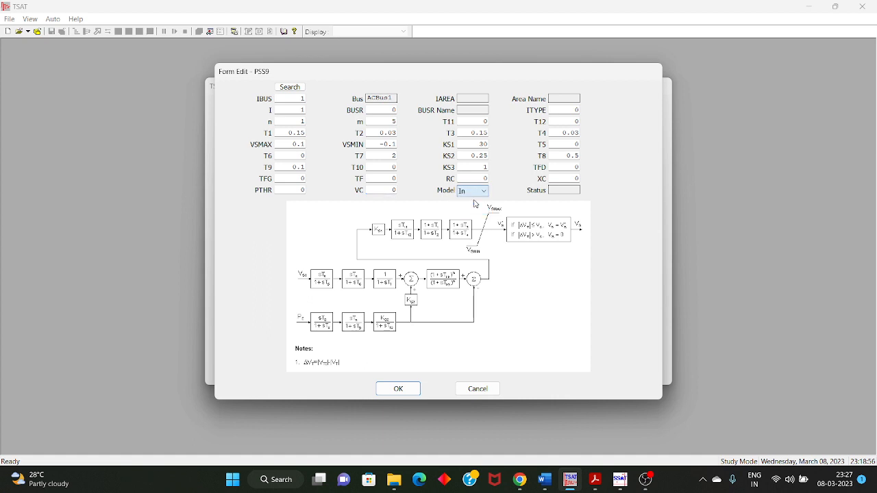
{"action": "left_click", "coordinate": [398, 388]}
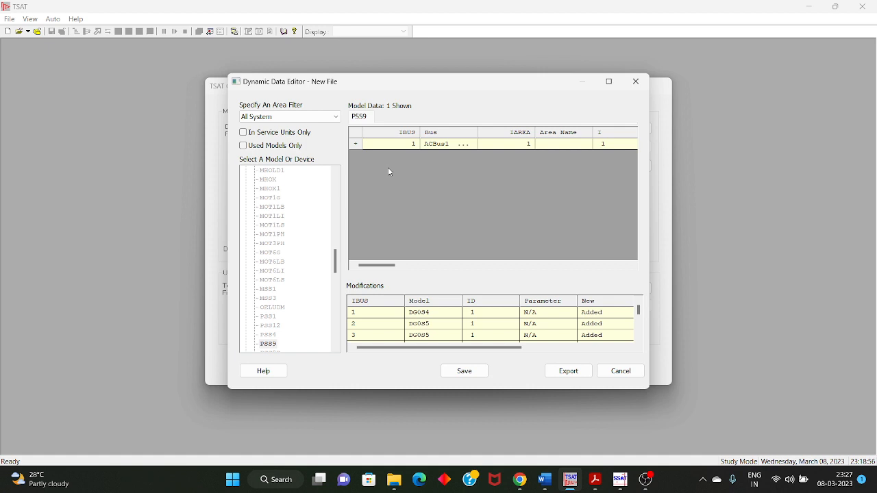
Create a PSS9 record for the bus 2 generator from the bus 1 record, keeping the same parameters
{"action": "left_click", "coordinate": [357, 144]}
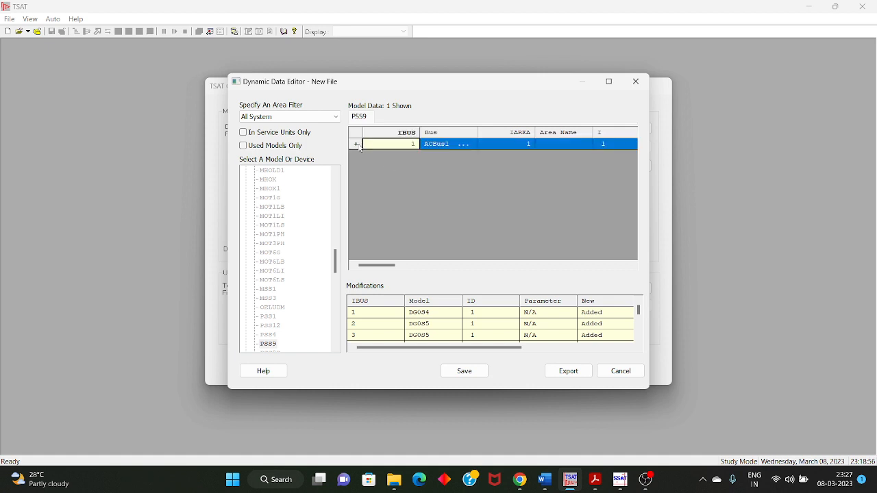
{"action": "right_click", "coordinate": [359, 148]}
{"action": "left_click", "coordinate": [382, 164]}
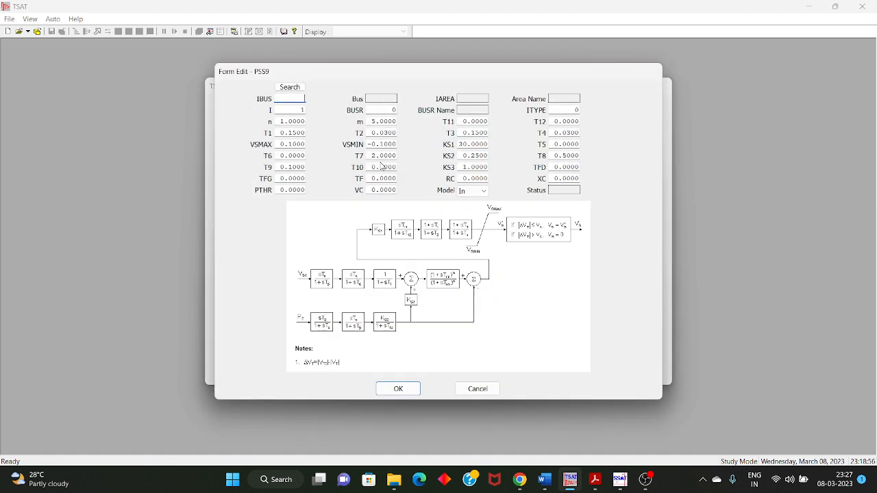
{"action": "left_click", "coordinate": [300, 89]}
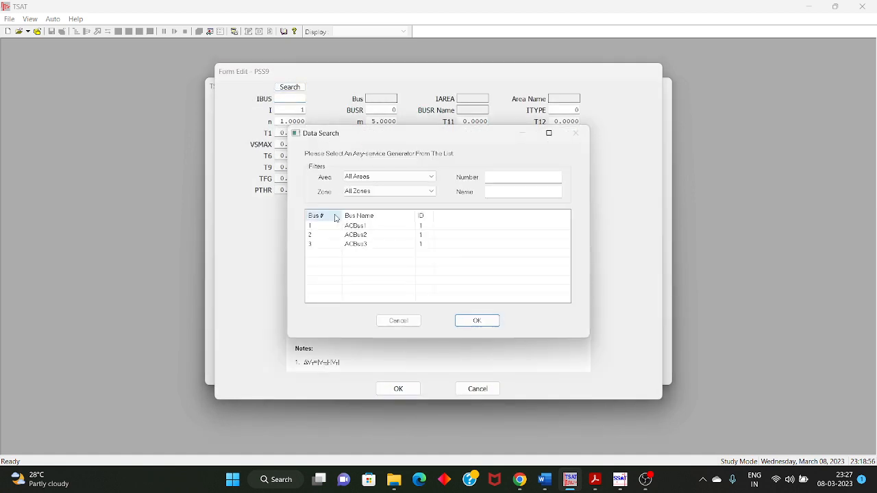
{"action": "double_click", "coordinate": [338, 235]}
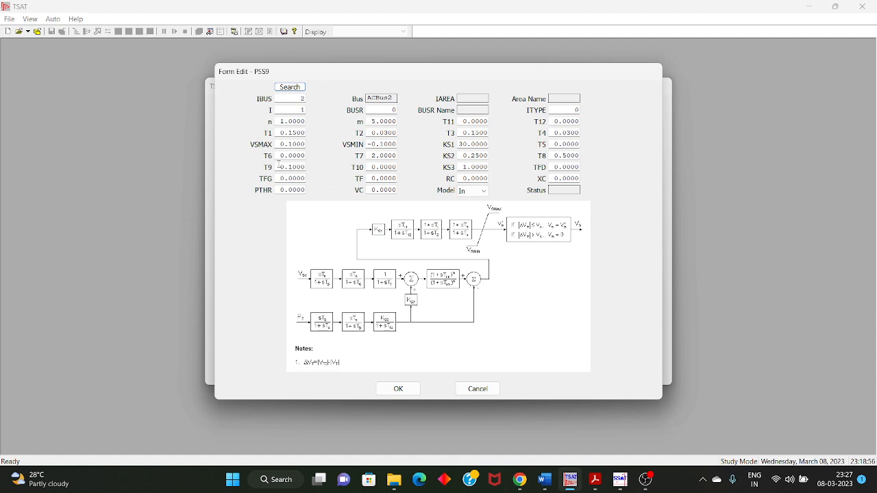
{"action": "left_click", "coordinate": [398, 388]}
Create a PSS9 record for the bus 3 generator from the bus 2 record, keeping the same parameters
{"action": "left_click", "coordinate": [364, 156]}
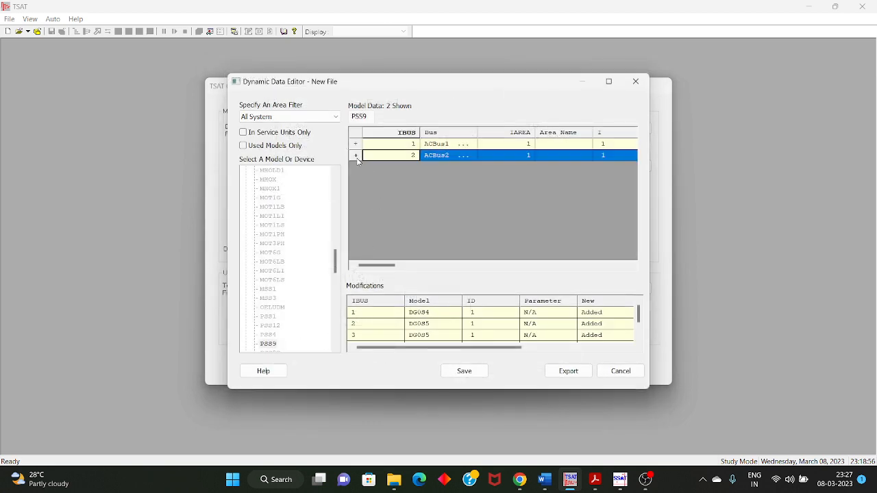
{"action": "right_click", "coordinate": [363, 158]}
{"action": "left_click", "coordinate": [383, 178]}
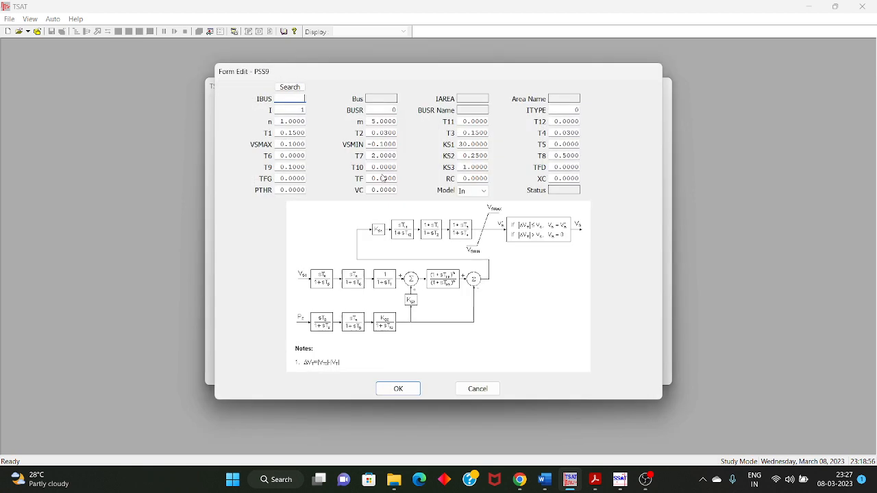
{"action": "left_click", "coordinate": [289, 88]}
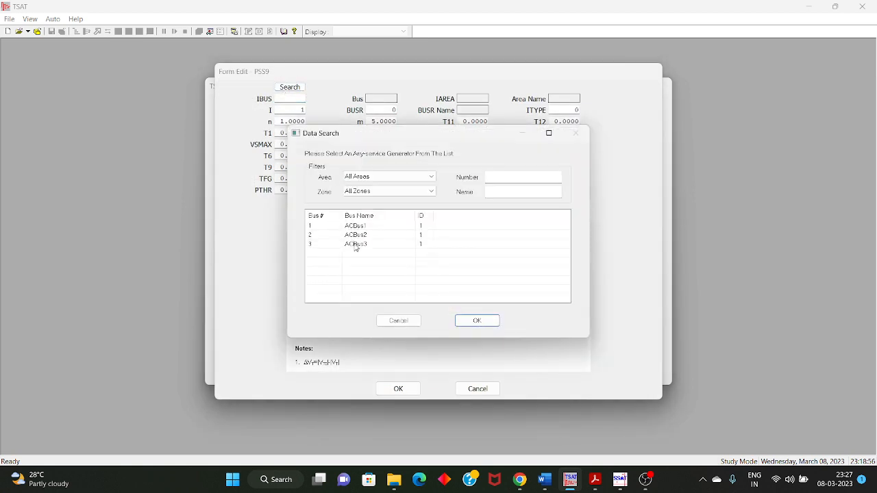
{"action": "double_click", "coordinate": [354, 244]}
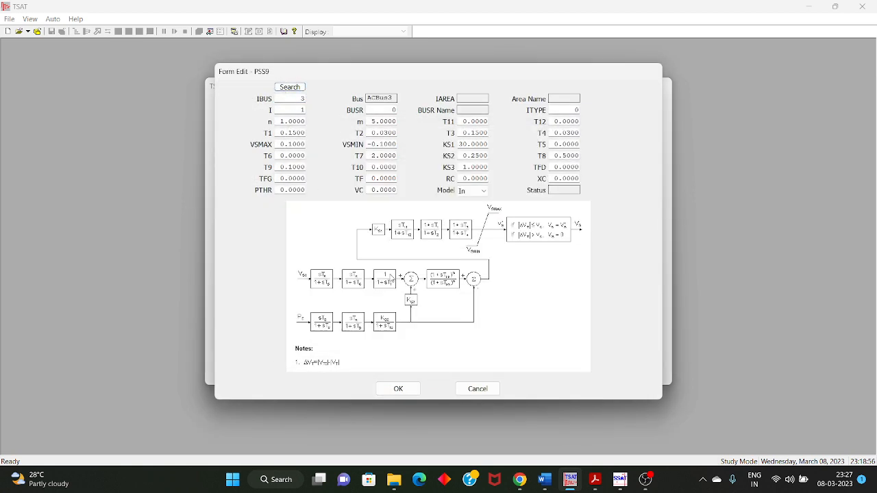
{"action": "left_click", "coordinate": [398, 389]}
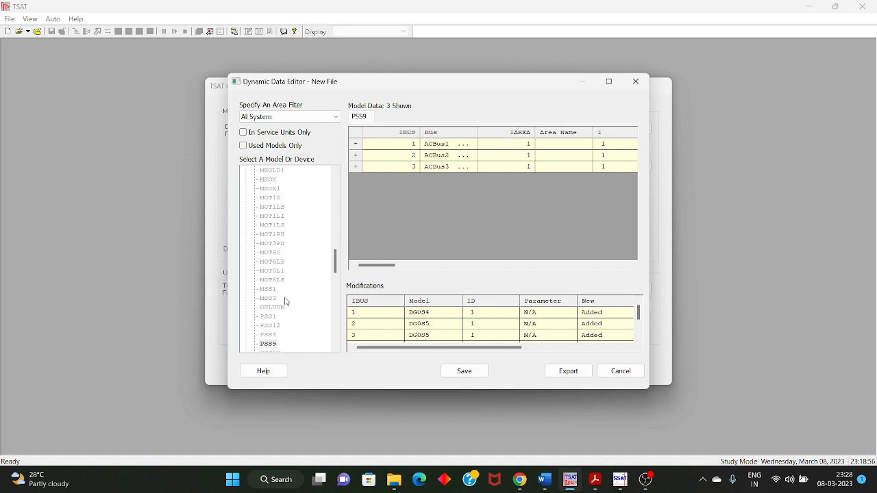
Create a new GOV4 governor model for the generator at bus 1 and set LPBUS and ID to 0
{"action": "scroll", "coordinate": [286, 301], "scroll_direction": "up", "scroll_amount": 10}
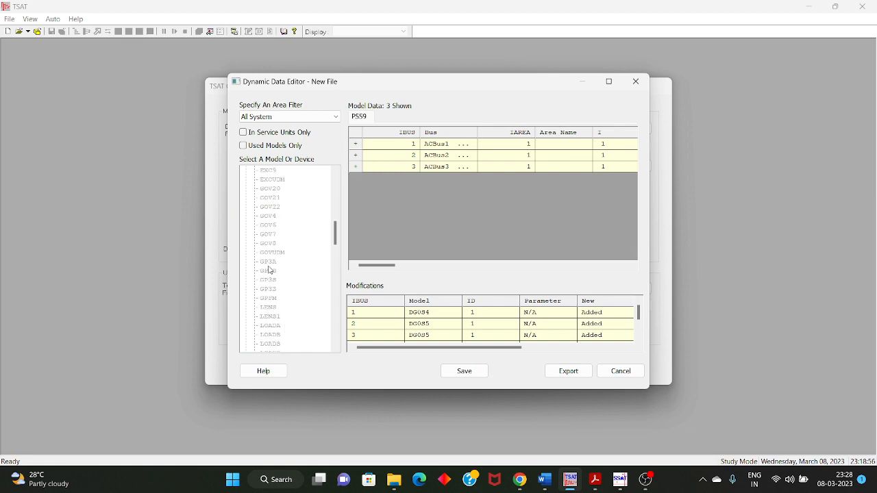
{"action": "left_click", "coordinate": [270, 216]}
{"action": "right_click", "coordinate": [409, 205]}
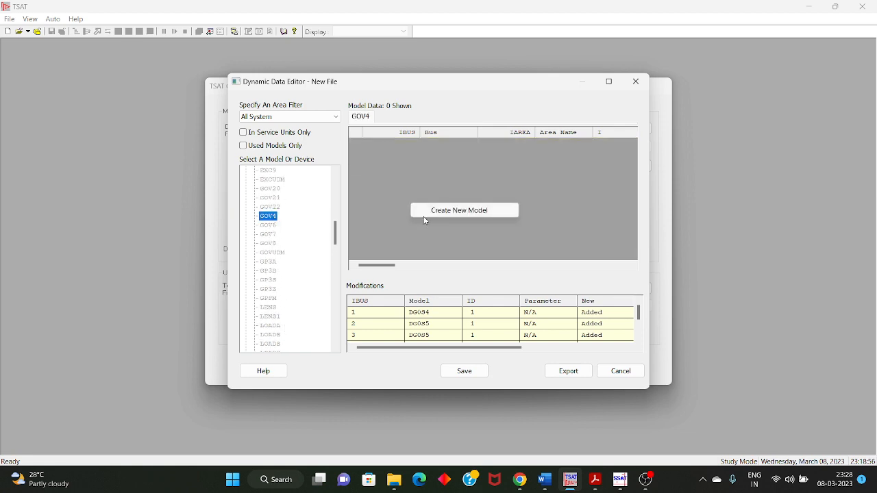
{"action": "left_click", "coordinate": [426, 212]}
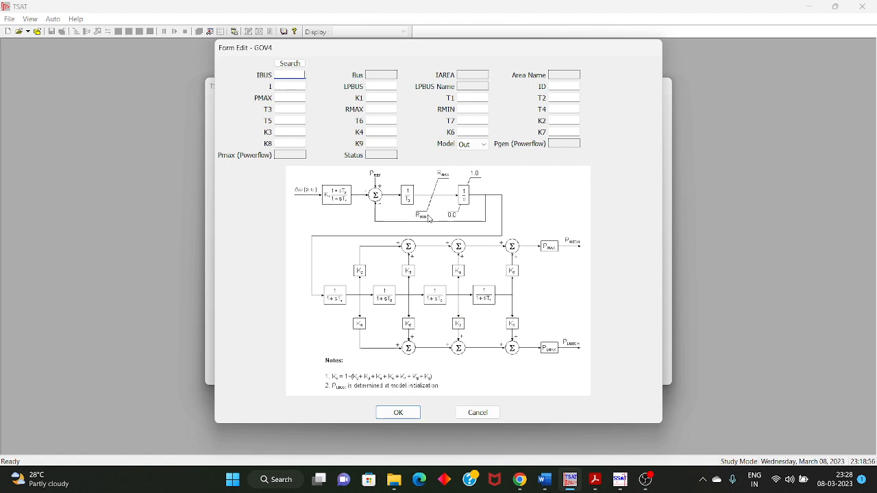
{"action": "left_click", "coordinate": [298, 64]}
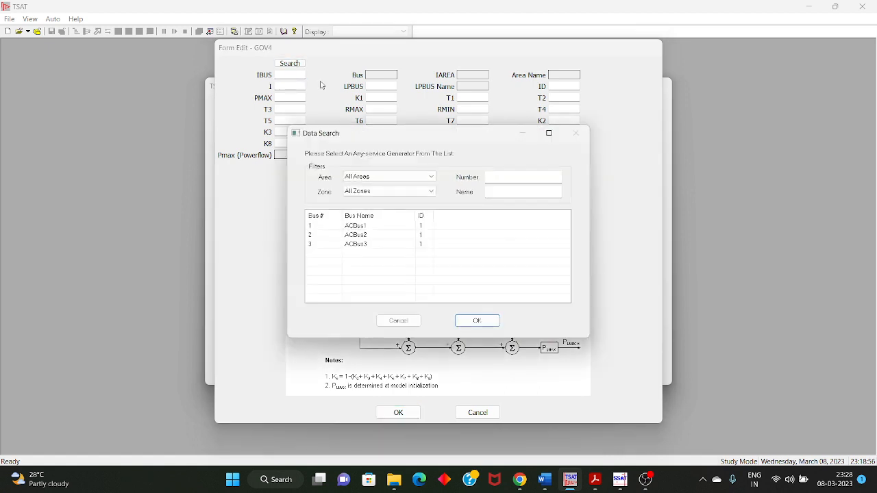
{"action": "double_click", "coordinate": [392, 227]}
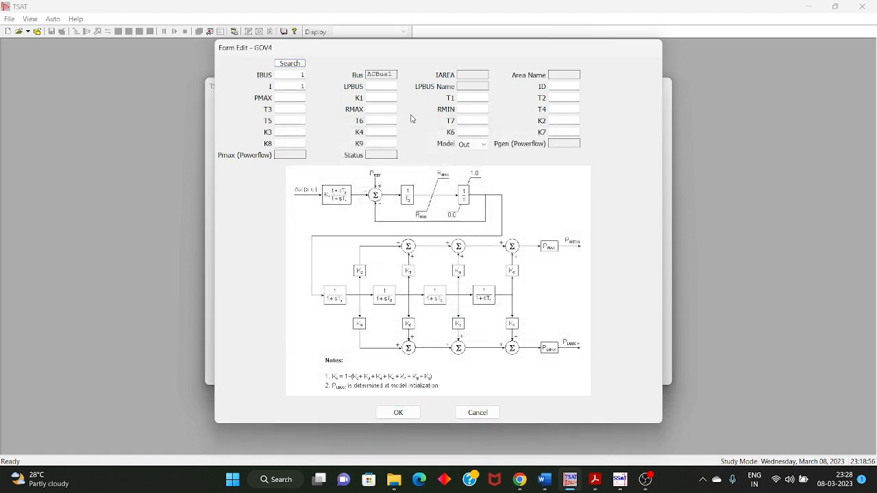
{"action": "left_click", "coordinate": [380, 83]}
{"action": "left_click", "coordinate": [570, 86]}
Set the bus 1 governor's PMAX to 1, K1 to 20, T1 to 0.1 and T2 to 0
{"action": "left_click", "coordinate": [297, 100]}
{"action": "type", "text": "1"}
{"action": "left_click", "coordinate": [386, 99]}
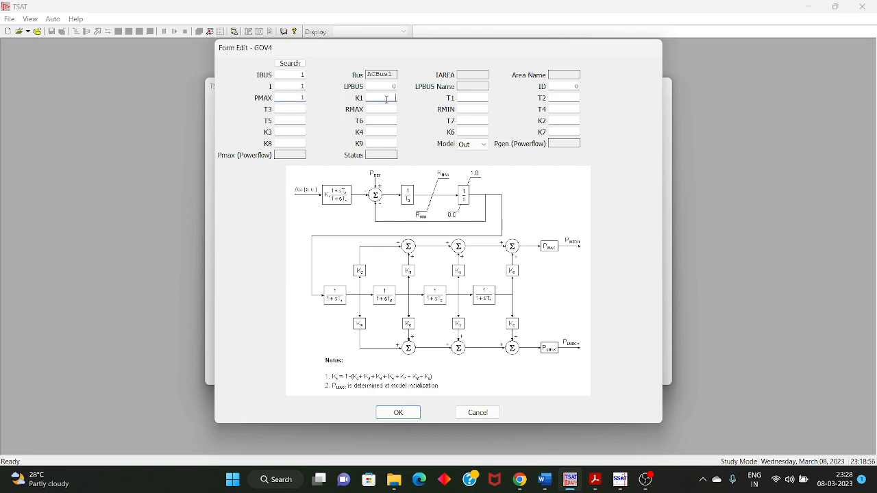
{"action": "type", "text": "20"}
{"action": "left_click", "coordinate": [457, 99]}
{"action": "type", "text": "0.1"}
{"action": "left_click", "coordinate": [568, 98]}
{"action": "type", "text": "0"}
Set the bus 1 governor's T3 to 0.035, RMAX to 1, RMIN to 0 and T4 to 0.26
{"action": "left_click", "coordinate": [294, 109]}
{"action": "type", "text": "0.035"}
{"action": "left_click", "coordinate": [381, 109]}
{"action": "left_click", "coordinate": [477, 109]}
{"action": "type", "text": "0"}
{"action": "left_click", "coordinate": [555, 109]}
{"action": "type", "text": "0.26"}
Set the bus 1 governor's T5 to 11.1, T6 to 0.31, T7 to 0 and K2 to 0.28
{"action": "left_click", "coordinate": [292, 120]}
{"action": "type", "text": "11.1"}
{"action": "left_click", "coordinate": [375, 121]}
{"action": "type", "text": "0.31"}
{"action": "left_click", "coordinate": [474, 119]}
{"action": "type", "text": "0"}
{"action": "left_click", "coordinate": [563, 120]}
{"action": "type", "text": "0.28"}
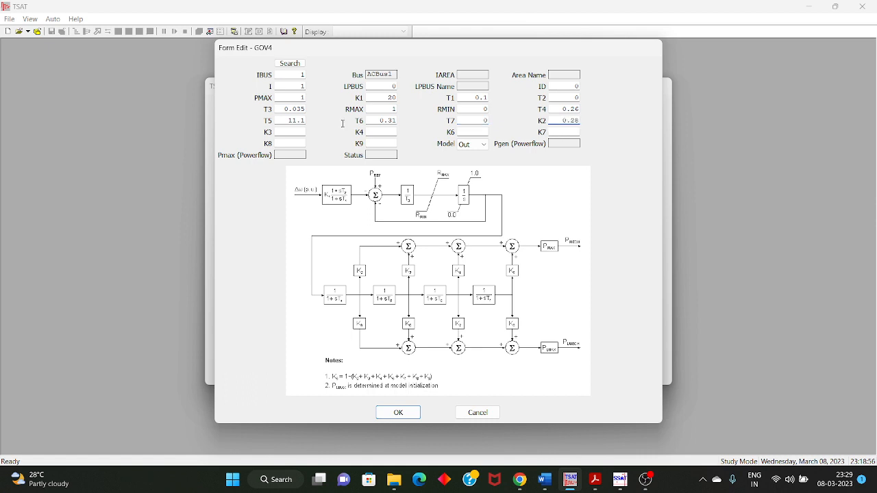
Set the bus 1 governor's K3, K6 and K8 to 0 and K4 to 0.72
{"action": "left_click", "coordinate": [296, 132]}
{"action": "left_click", "coordinate": [303, 143]}
{"action": "type", "text": "0"}
{"action": "left_click", "coordinate": [392, 131]}
{"action": "type", "text": "0.72"}
{"action": "left_click", "coordinate": [473, 132]}
{"action": "type", "text": "0"}
Set the bus 1 governor's K7 and K9 to 0, set its model status to In, and accept the data
{"action": "left_click", "coordinate": [572, 131]}
{"action": "left_click", "coordinate": [379, 143]}
{"action": "left_click", "coordinate": [479, 145]}
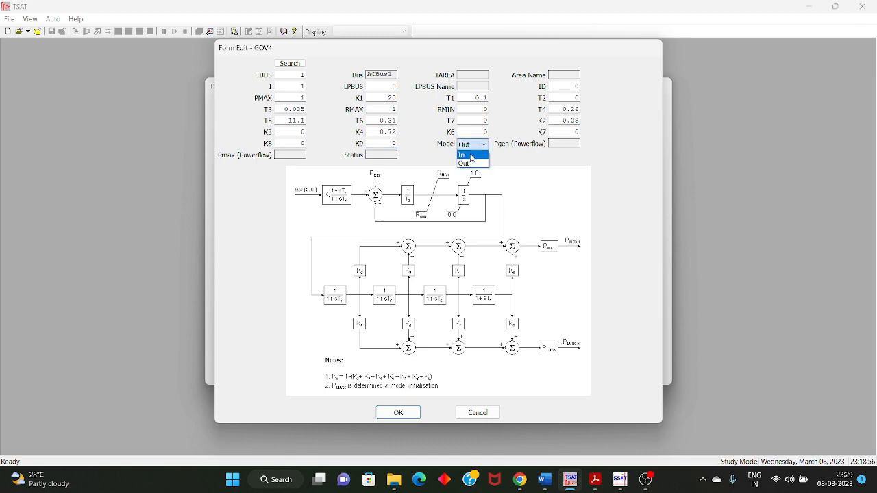
{"action": "left_click", "coordinate": [470, 165]}
{"action": "left_click", "coordinate": [397, 413]}
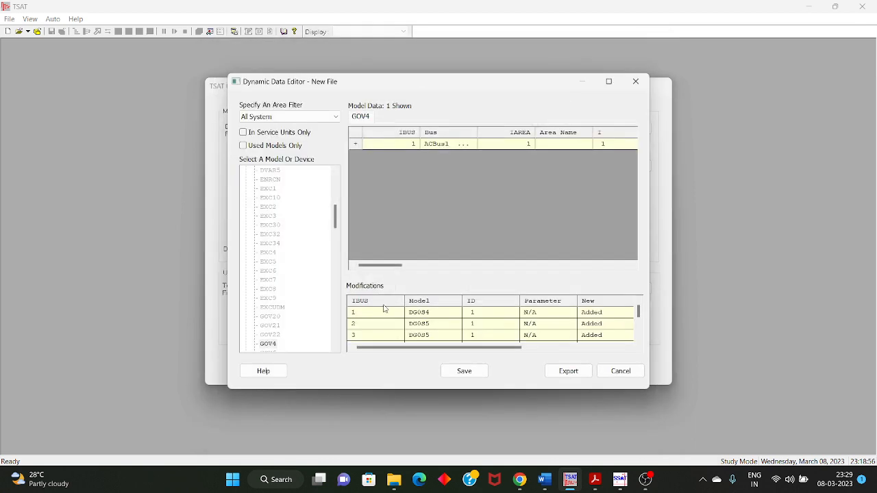
Duplicate the bus 1 GOV4 governor and assign the copy to the generator at ACBus2
{"action": "left_click", "coordinate": [359, 146]}
{"action": "right_click", "coordinate": [370, 146]}
{"action": "left_click", "coordinate": [411, 162]}
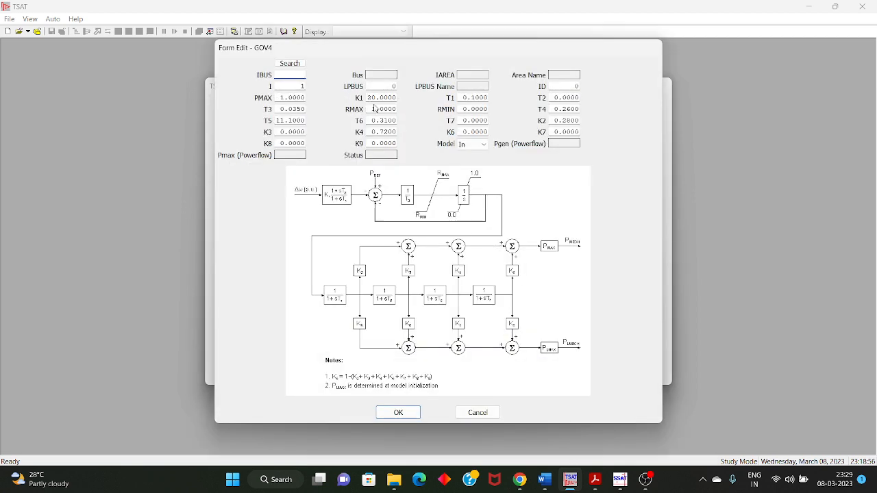
{"action": "left_click", "coordinate": [296, 65]}
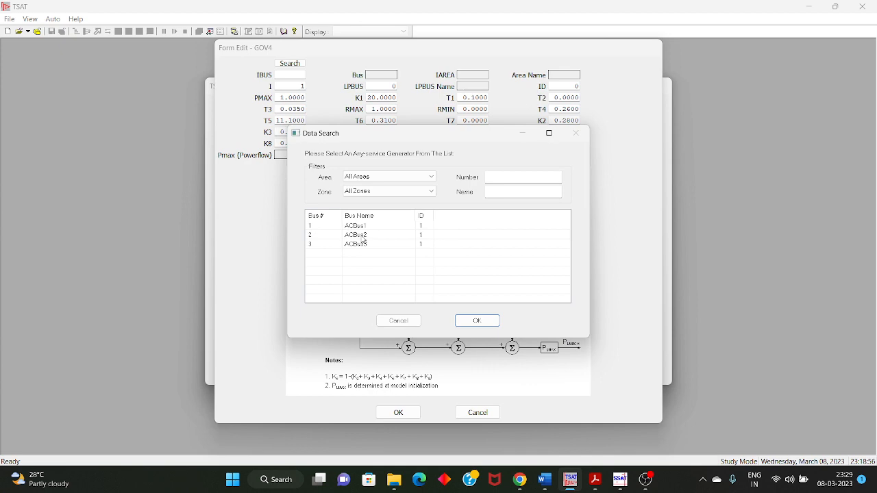
{"action": "double_click", "coordinate": [363, 237]}
{"action": "left_click", "coordinate": [398, 413]}
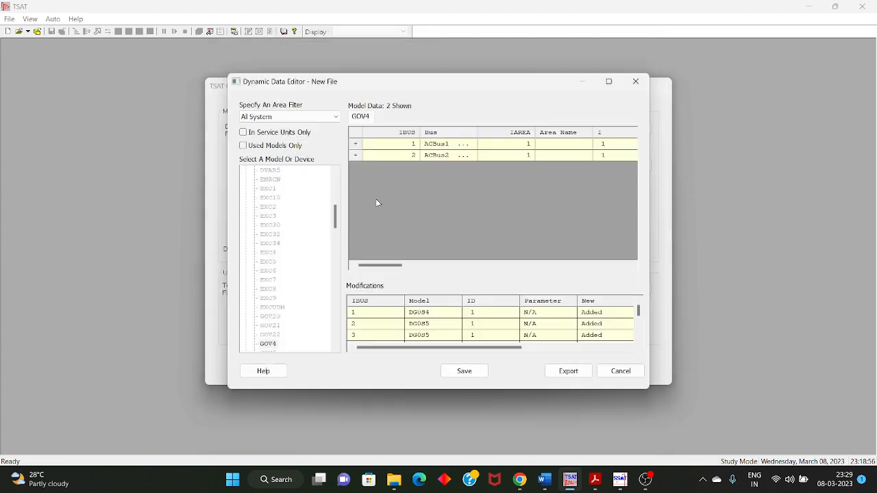
Check the parameters of the bus 2 GOV4 governor without changing them
{"action": "left_click", "coordinate": [361, 156]}
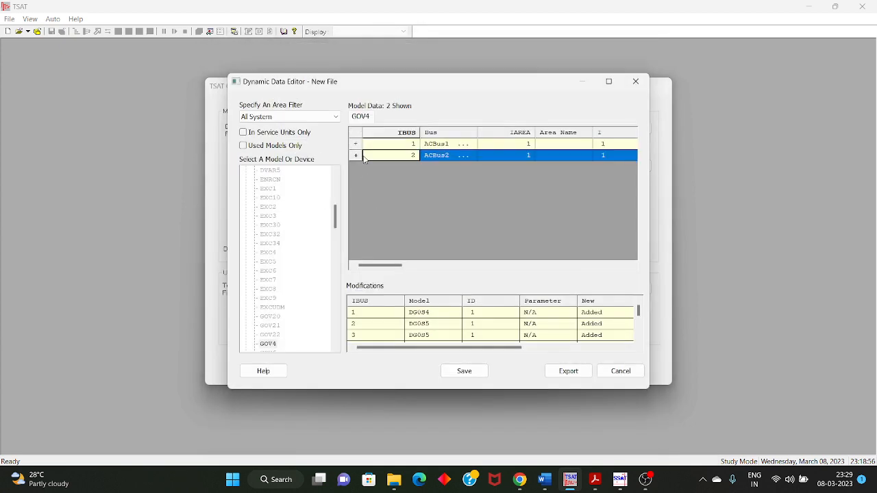
{"action": "double_click", "coordinate": [361, 156]}
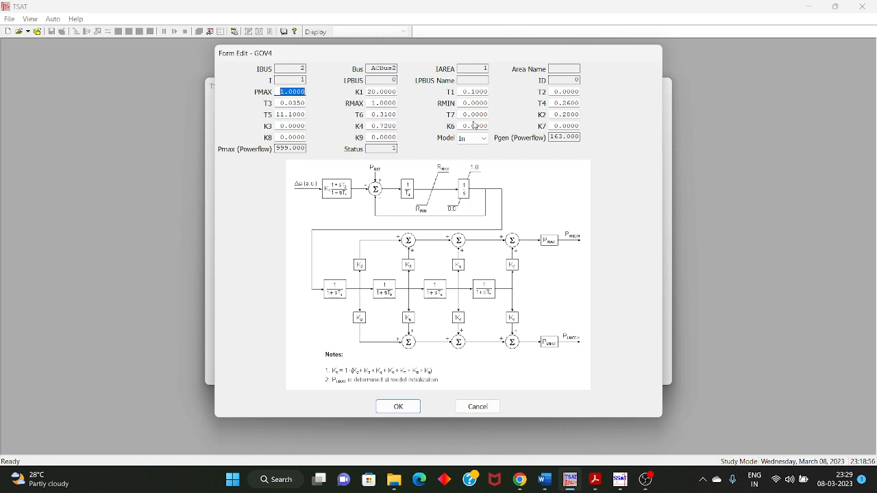
{"action": "left_click", "coordinate": [477, 406]}
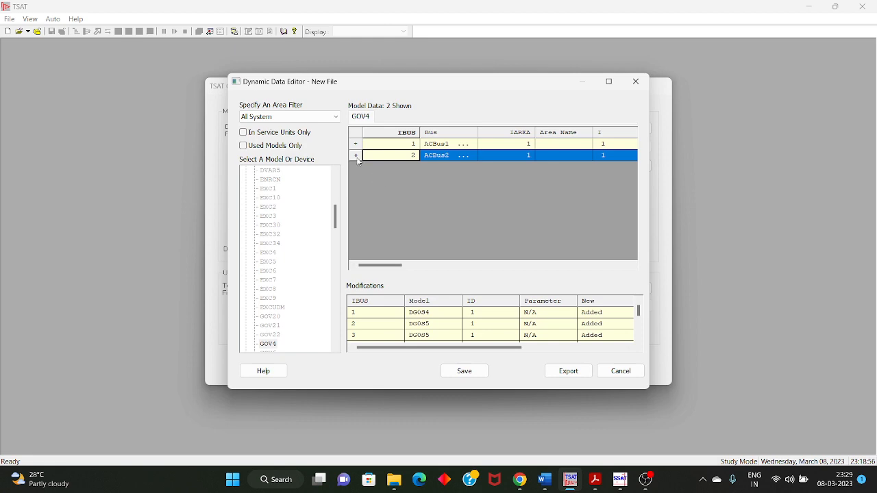
Duplicate the bus 2 GOV4 governor and assign the copy to the generator at ACBus3
{"action": "right_click", "coordinate": [358, 161]}
{"action": "left_click", "coordinate": [370, 177]}
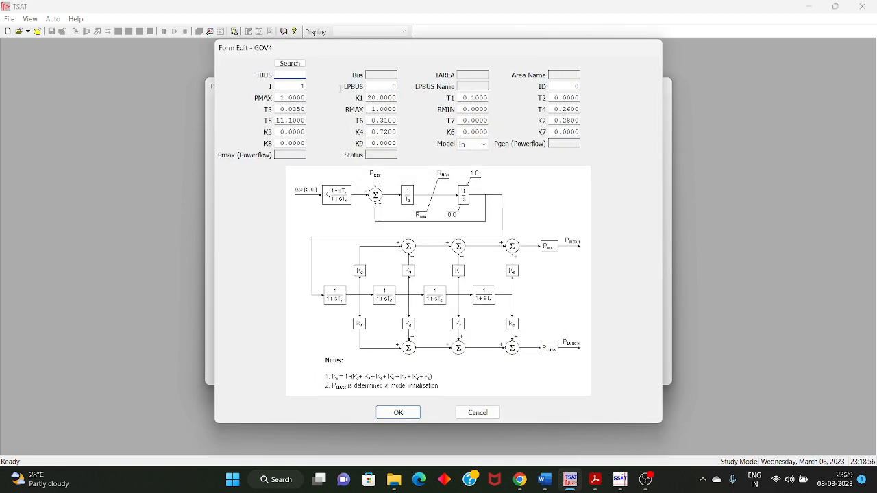
{"action": "left_click", "coordinate": [296, 68]}
{"action": "double_click", "coordinate": [337, 244]}
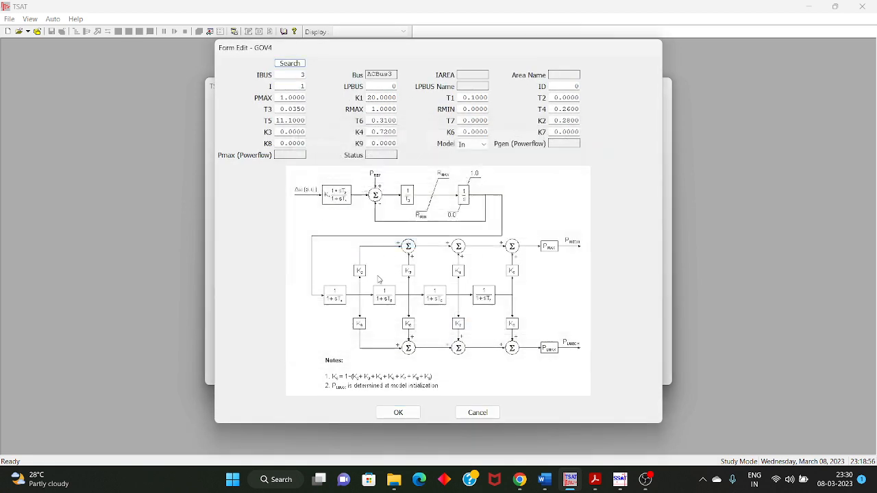
{"action": "left_click", "coordinate": [412, 408]}
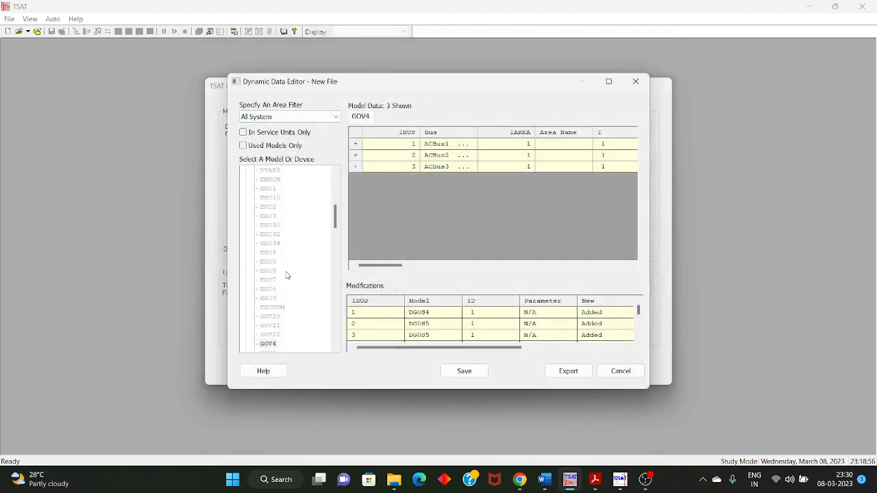
Create a new EXC1 exciter model for the generator at ACBus1, with BUSR and IVUEL set to 0
{"action": "left_click", "coordinate": [267, 189]}
{"action": "right_click", "coordinate": [384, 166]}
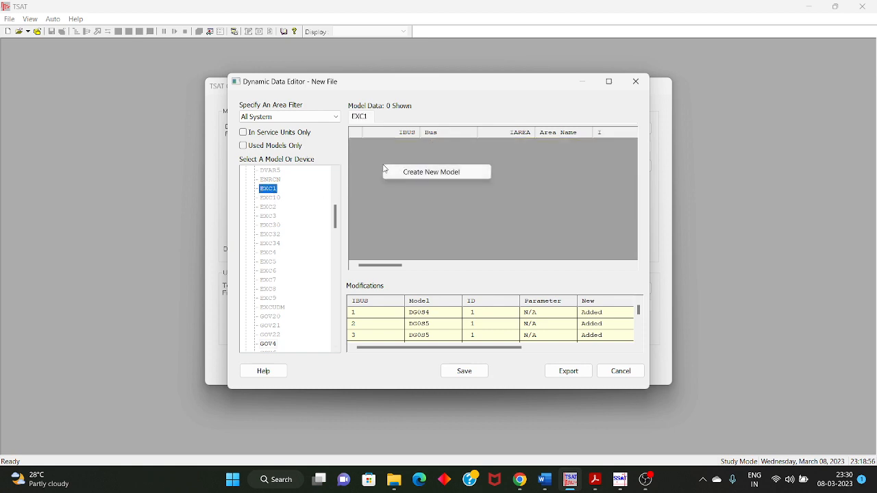
{"action": "left_click", "coordinate": [418, 180]}
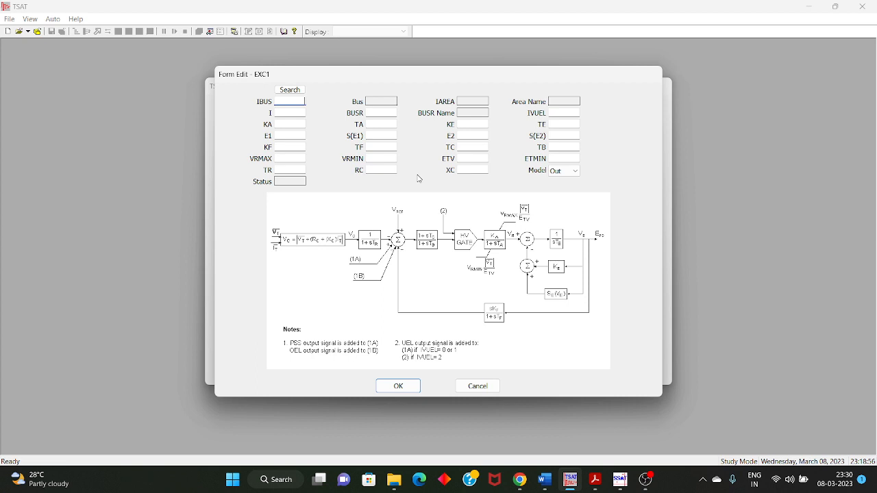
{"action": "left_click", "coordinate": [290, 90]}
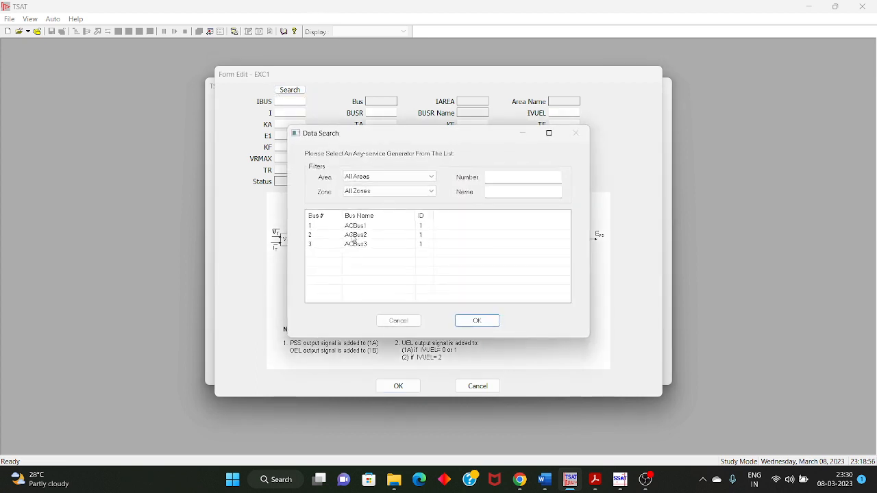
{"action": "double_click", "coordinate": [357, 229]}
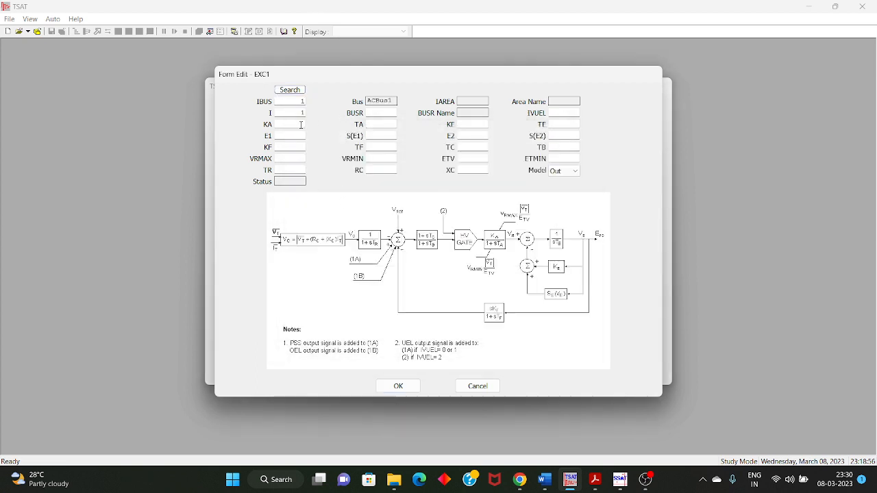
{"action": "left_click", "coordinate": [388, 112]}
{"action": "left_click", "coordinate": [560, 111]}
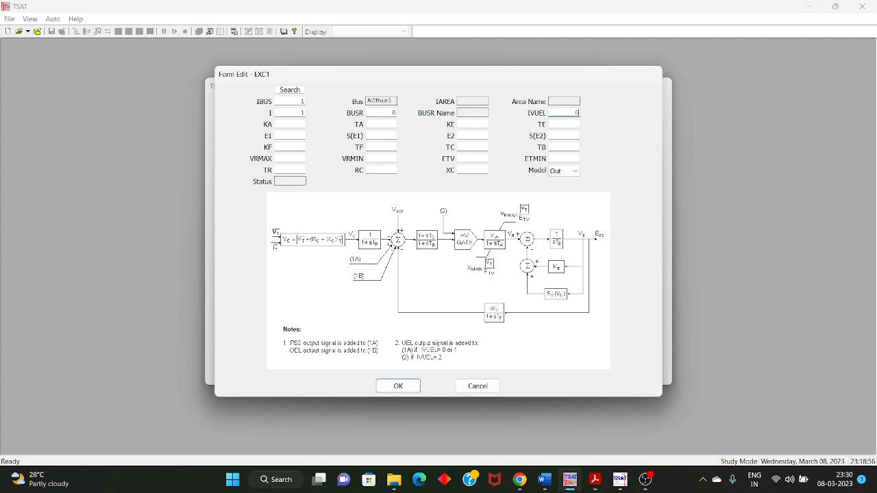
Set the bus 1 exciter's KA to 100, TA to 0.02, KE to 1 and TE to 0.76
{"action": "left_click", "coordinate": [297, 127]}
{"action": "type", "text": "100"}
{"action": "left_click", "coordinate": [379, 123]}
{"action": "type", "text": "0.02"}
{"action": "left_click", "coordinate": [469, 124]}
{"action": "left_click", "coordinate": [574, 122]}
{"action": "type", "text": "0.76"}
Set the bus 1 exciter's E1 to 0, KF to 0.04, VRMAX to 6 and TR to 0
{"action": "left_click", "coordinate": [288, 135]}
{"action": "type", "text": "0"}
{"action": "left_click", "coordinate": [287, 147]}
{"action": "type", "text": "0.04"}
{"action": "left_click", "coordinate": [288, 159]}
{"action": "left_click", "coordinate": [295, 168]}
Set the bus 1 exciter's S(E1) to 0, TF to 1, VRMIN to -3.5 and RC to 0
{"action": "left_click", "coordinate": [391, 137]}
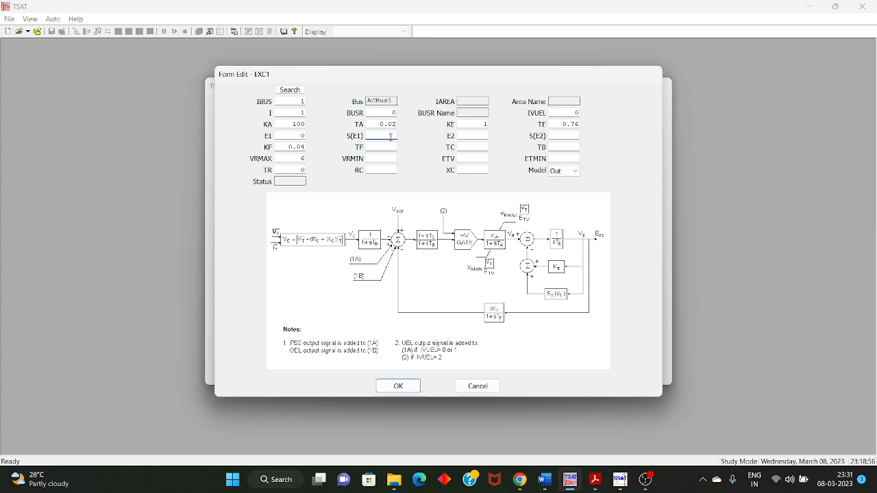
{"action": "type", "text": "0"}
{"action": "key", "text": "Tab"}
{"action": "key", "text": "Tab"}
{"action": "type", "text": "3.5"}
{"action": "left_click", "coordinate": [383, 170]}
Set the bus 1 exciter's E2, TC, ETV and XC to 0
{"action": "left_click", "coordinate": [469, 137]}
{"action": "type", "text": "0"}
{"action": "left_click", "coordinate": [471, 148]}
{"action": "type", "text": "0"}
{"action": "left_click", "coordinate": [473, 159]}
{"action": "type", "text": "0"}
{"action": "left_click", "coordinate": [474, 169]}
{"action": "type", "text": "0"}
Set the bus 1 exciter's S(E2), TB and ETMIN to 0, set its model status to In, and accept the data
{"action": "left_click", "coordinate": [565, 136]}
{"action": "type", "text": "0"}
{"action": "left_click", "coordinate": [565, 147]}
{"action": "type", "text": "0"}
{"action": "left_click", "coordinate": [561, 158]}
{"action": "type", "text": "0"}
{"action": "left_click", "coordinate": [565, 171]}
{"action": "left_click", "coordinate": [560, 189]}
{"action": "left_click", "coordinate": [415, 388]}
Duplicate the bus 1 EXC1 exciter and assign the copy to the generator at ACBus2
{"action": "left_click", "coordinate": [361, 147]}
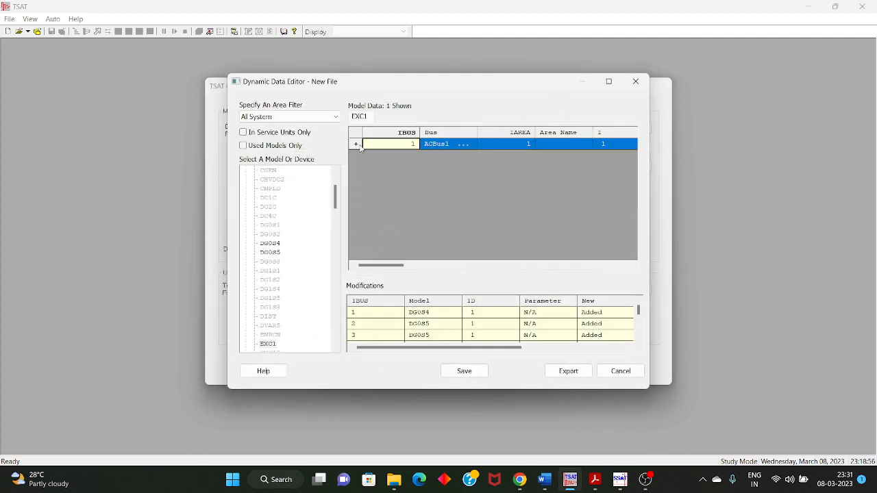
{"action": "right_click", "coordinate": [361, 146]}
{"action": "left_click", "coordinate": [382, 163]}
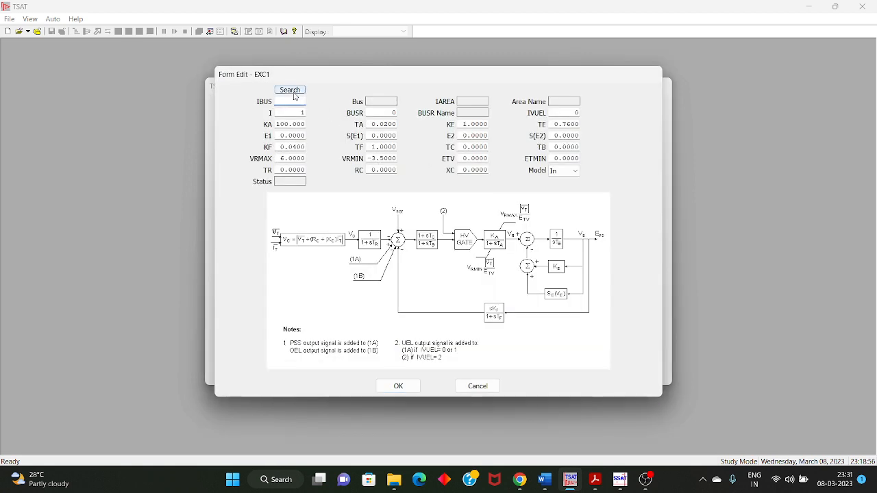
{"action": "left_click", "coordinate": [289, 90]}
{"action": "double_click", "coordinate": [339, 235]}
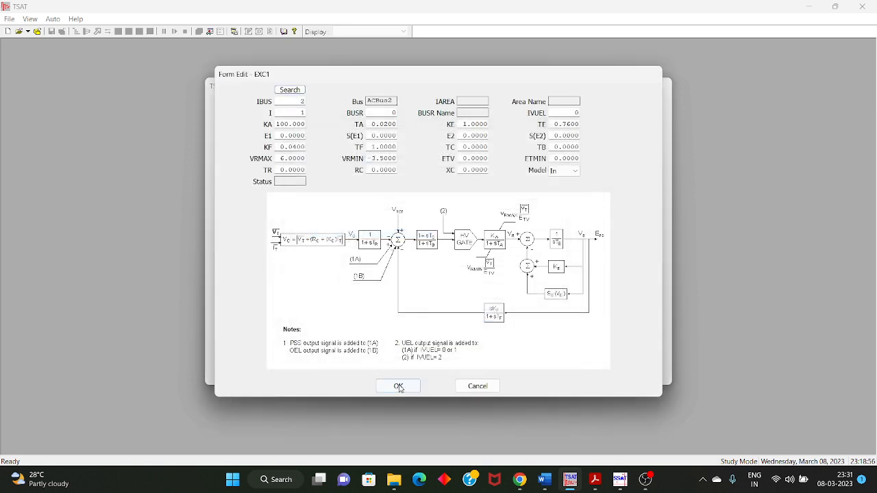
{"action": "left_click", "coordinate": [399, 388]}
Duplicate the bus 2 EXC1 exciter and assign the copy to the generator at ACBus3
{"action": "left_click", "coordinate": [357, 157]}
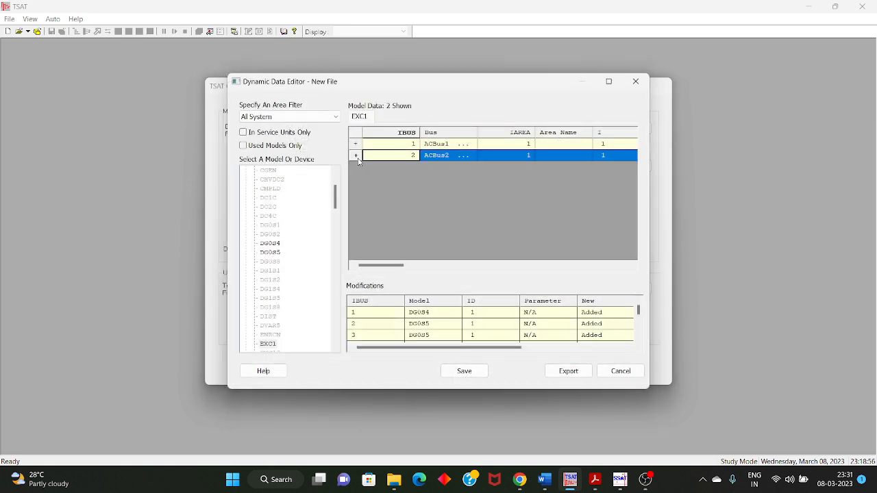
{"action": "right_click", "coordinate": [358, 159]}
{"action": "left_click", "coordinate": [383, 180]}
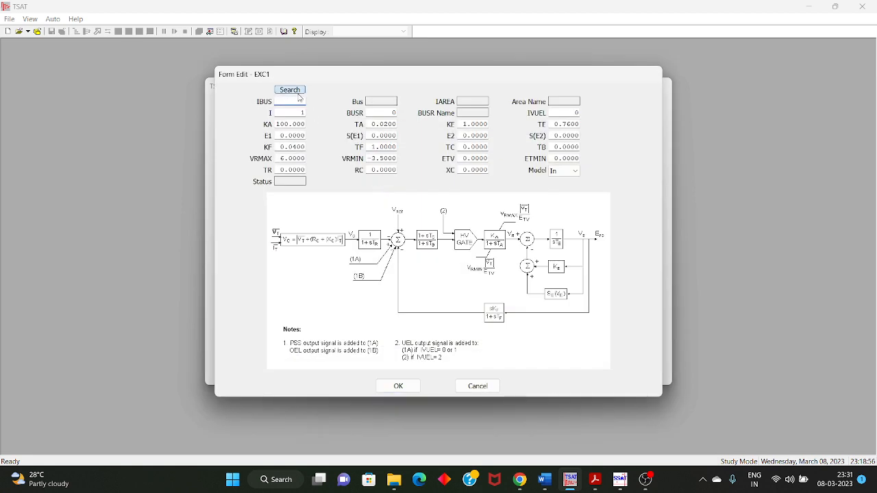
{"action": "left_click", "coordinate": [290, 90]}
{"action": "double_click", "coordinate": [348, 246]}
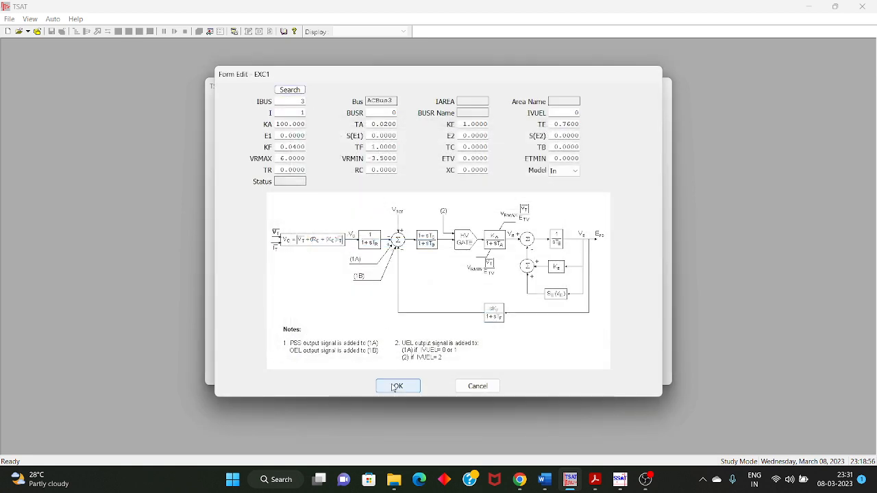
{"action": "left_click", "coordinate": [396, 387]}
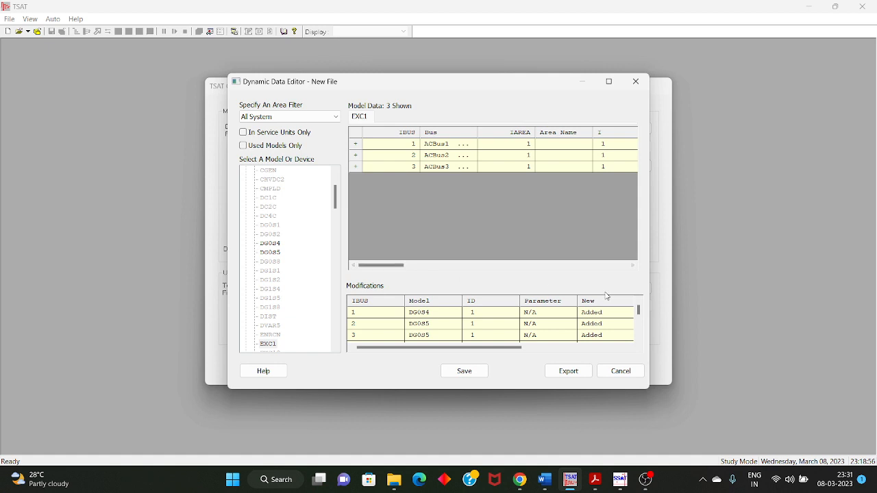
Save the dynamic data file as IEEE_9bus_system in the pss_lab folder
{"action": "left_click", "coordinate": [480, 373]}
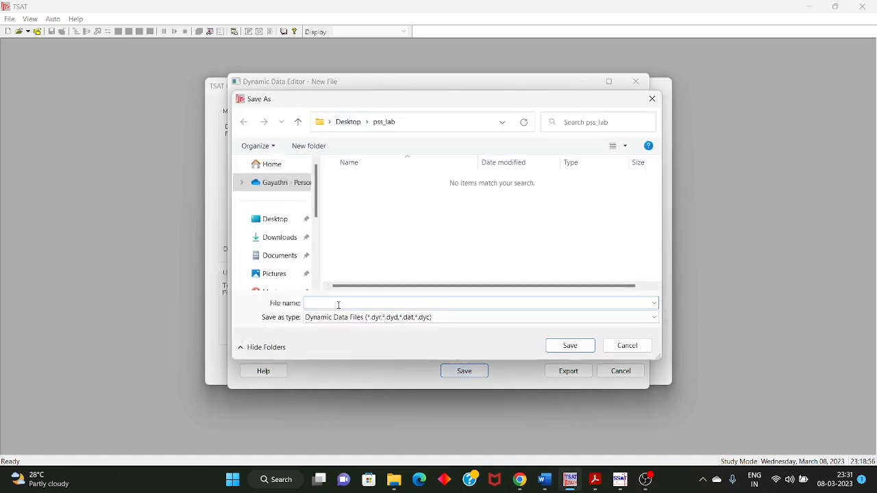
{"action": "type", "text": "IEEE"}
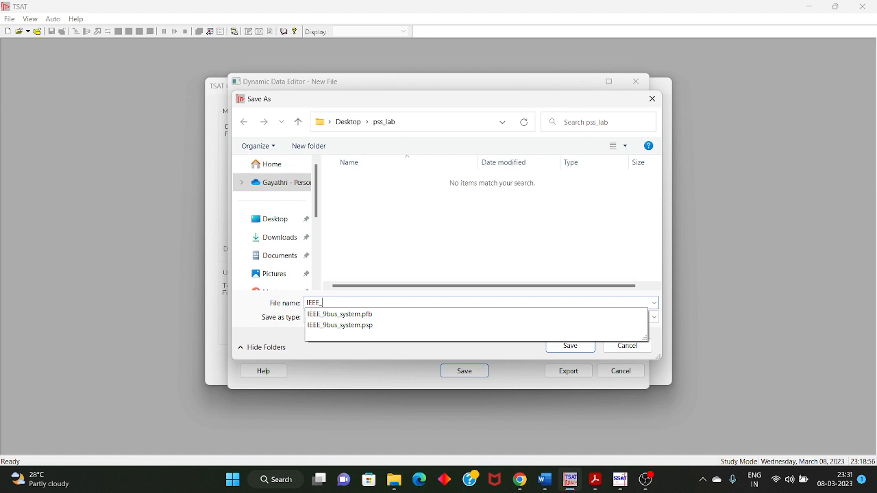
{"action": "type", "text": "_9BUS"}
{"action": "key", "text": "BackSpace"}
{"action": "key", "text": "BackSpace"}
{"action": "key", "text": "BackSpace"}
{"action": "type", "text": "bus_system"}
{"action": "left_click", "coordinate": [428, 274]}
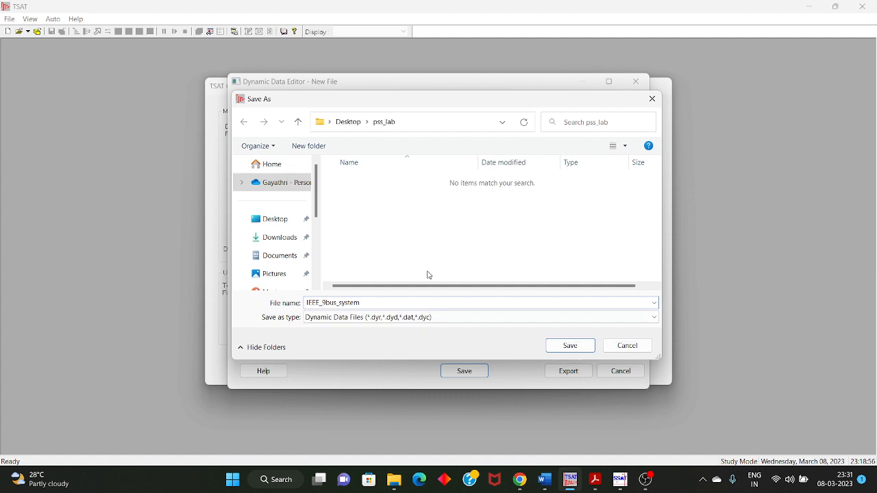
{"action": "left_click", "coordinate": [570, 345]}
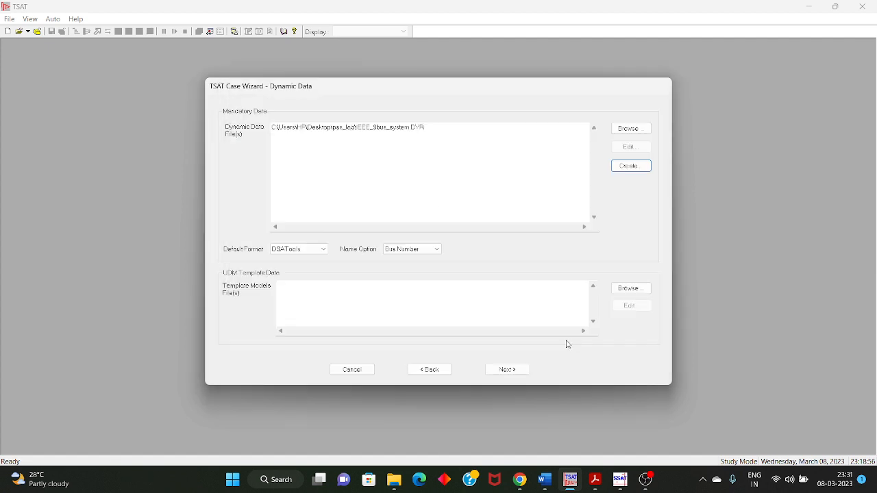
Advance the case wizard to the monitor data and start creating a new monitor data file
{"action": "left_click", "coordinate": [506, 371]}
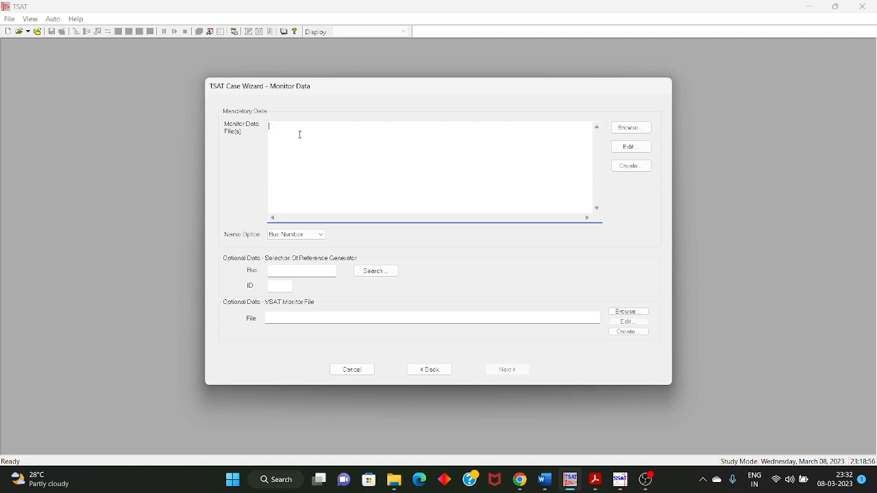
{"action": "left_click", "coordinate": [630, 169]}
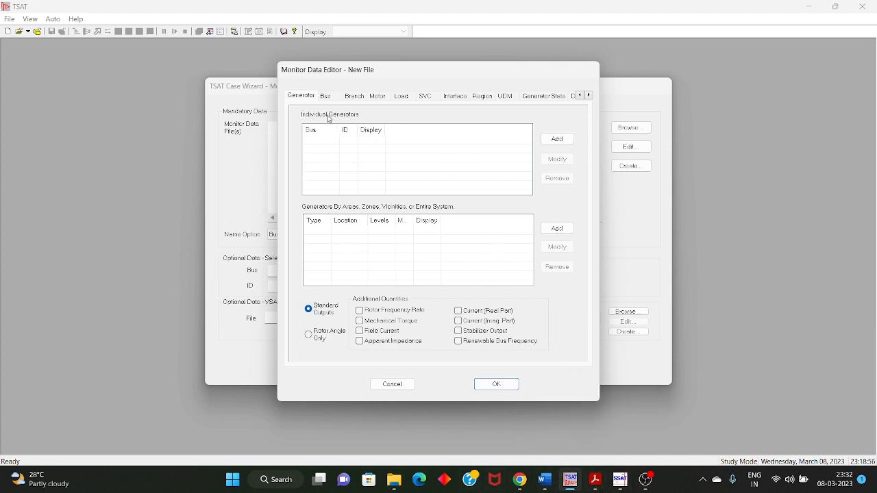
{"action": "left_click", "coordinate": [562, 236]}
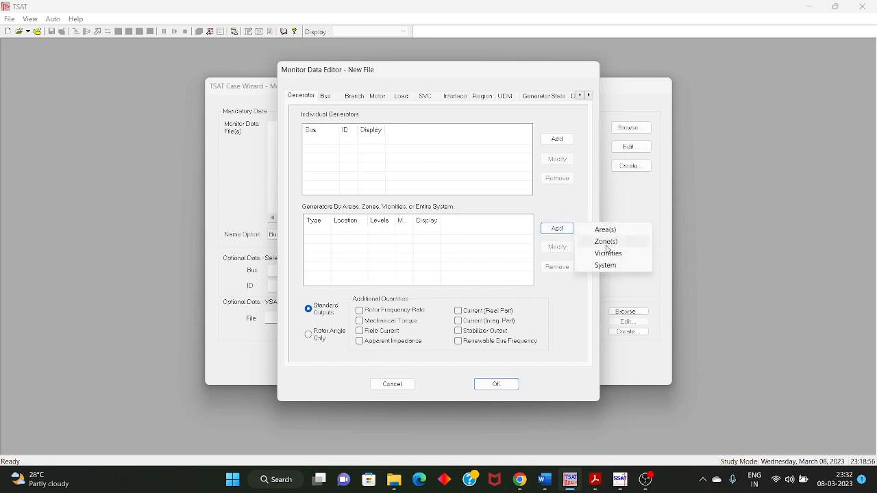
{"action": "left_click", "coordinate": [352, 144]}
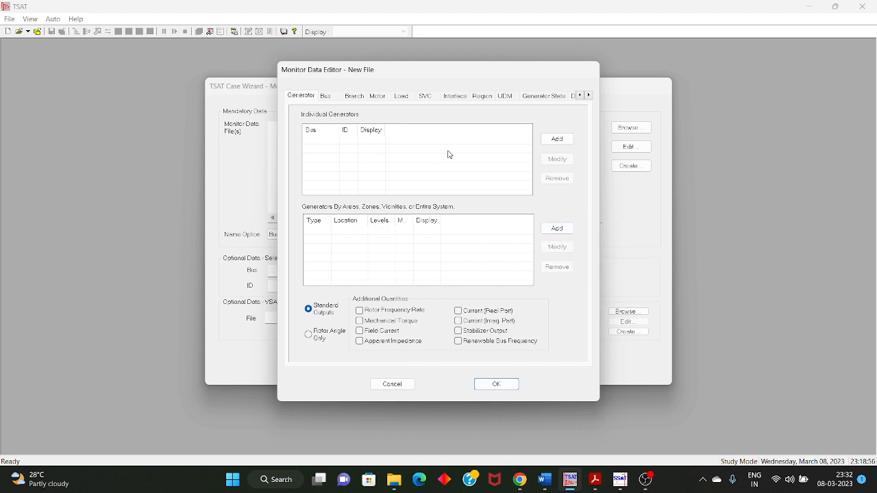
{"action": "left_click", "coordinate": [559, 140]}
{"action": "left_click", "coordinate": [343, 186]}
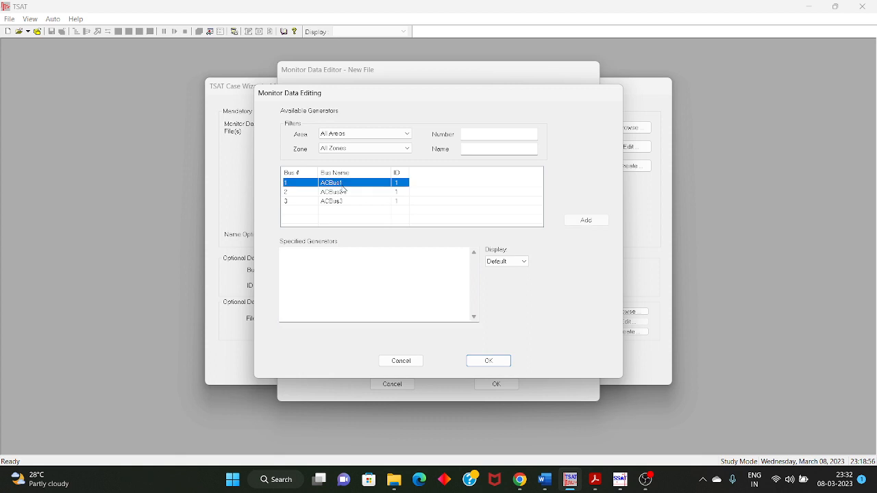
{"action": "left_click", "coordinate": [343, 194]}
{"action": "left_click", "coordinate": [352, 219]}
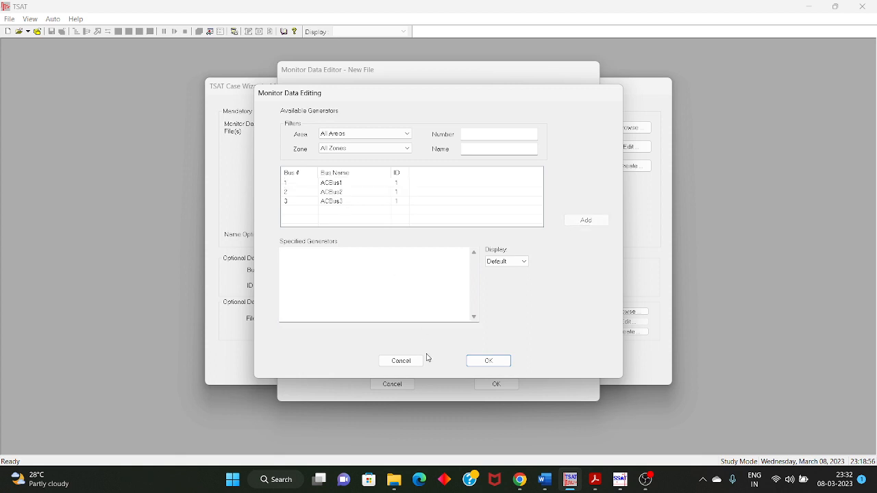
{"action": "left_click", "coordinate": [419, 361]}
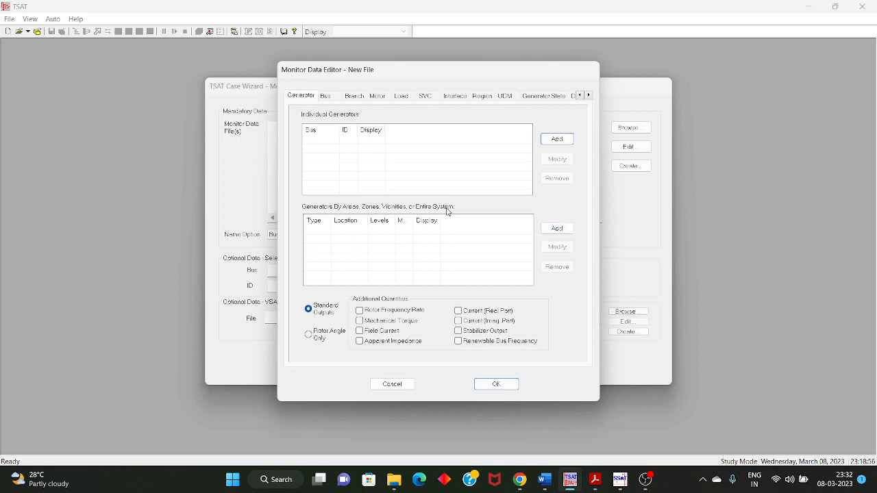
Add the entire system's generators to the monitored generators, using the default display and a From MVA of 0
{"action": "left_click", "coordinate": [552, 231]}
{"action": "left_click", "coordinate": [609, 264]}
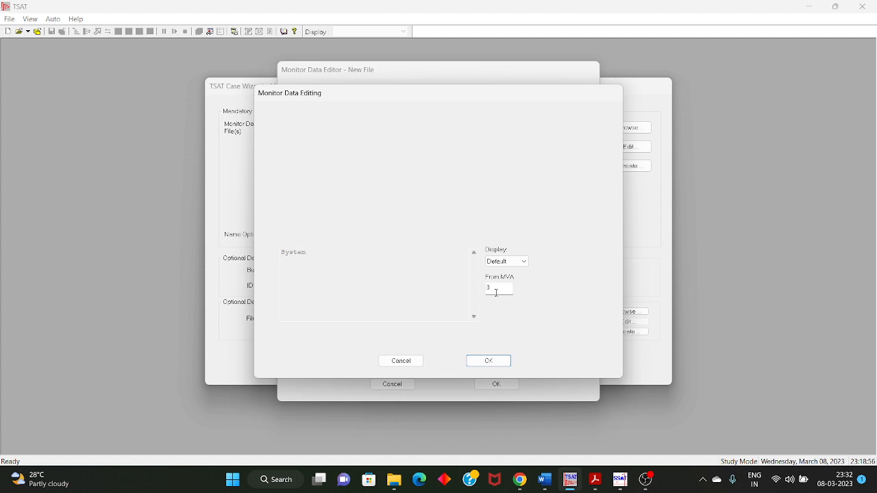
{"action": "left_click", "coordinate": [489, 361]}
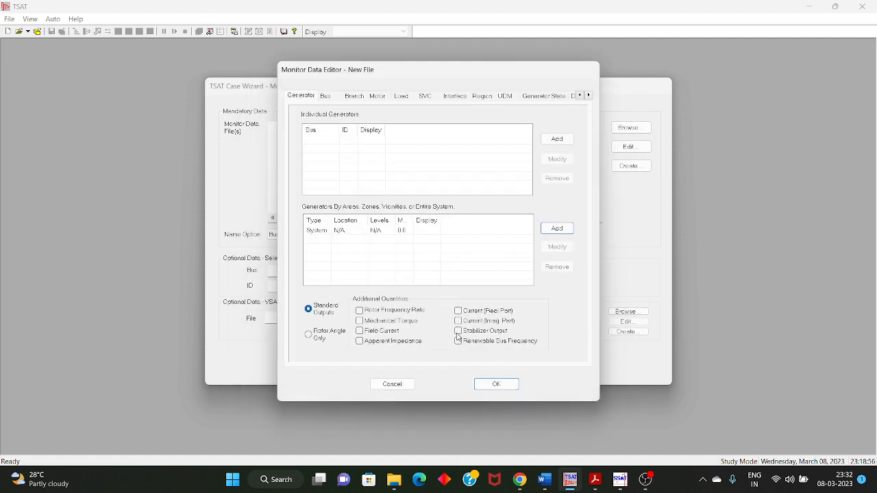
Add the entire system's buses from 0 to 999 kV to the monitored buses and include voltage frequency as an additional quantity
{"action": "left_click", "coordinate": [335, 97]}
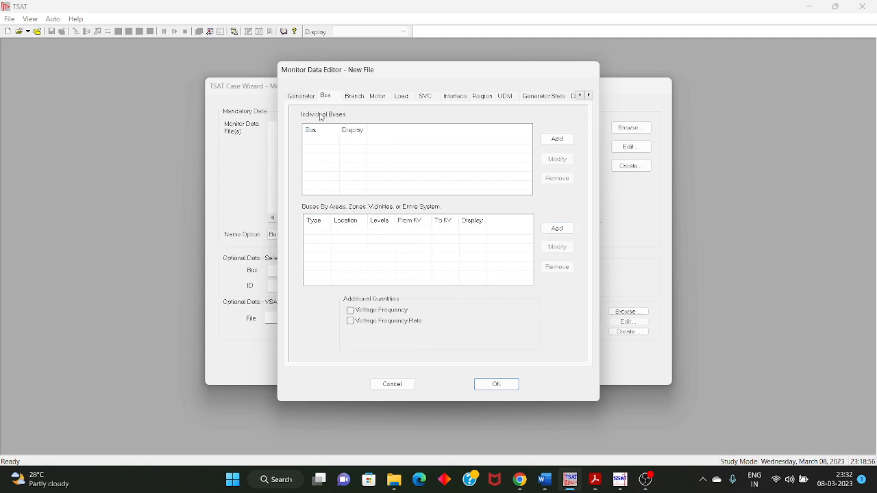
{"action": "left_click", "coordinate": [556, 229]}
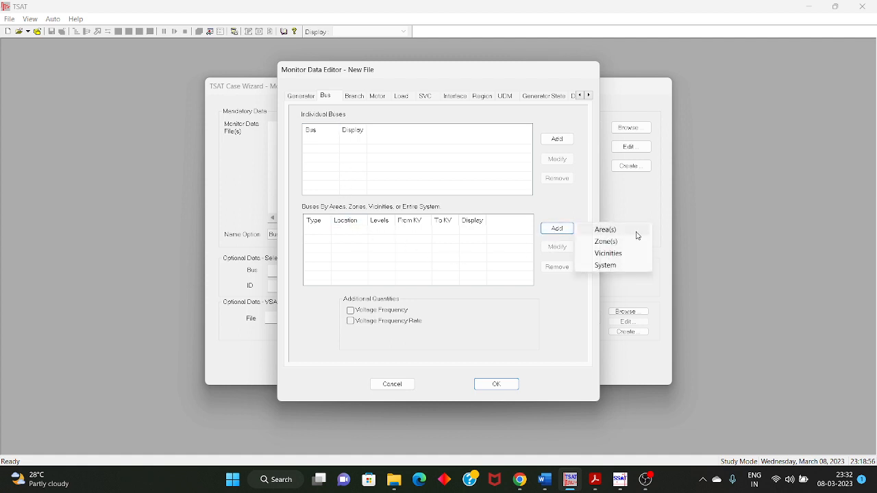
{"action": "left_click", "coordinate": [606, 265]}
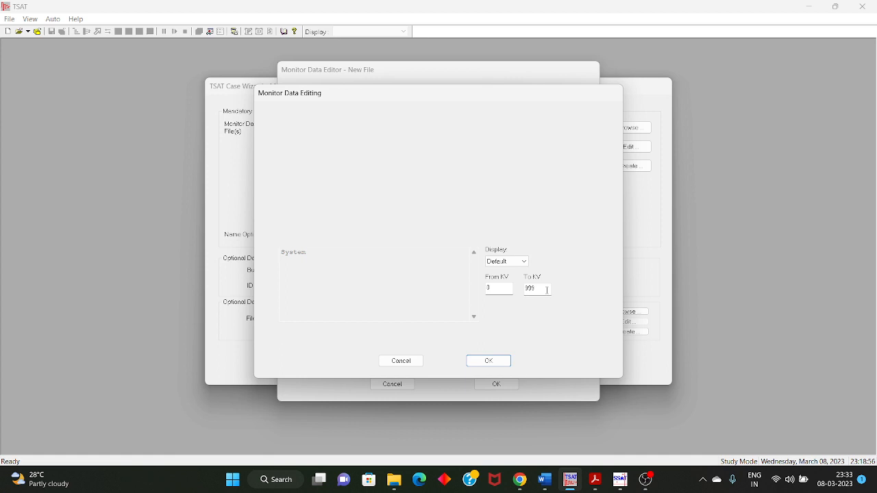
{"action": "left_click", "coordinate": [485, 361]}
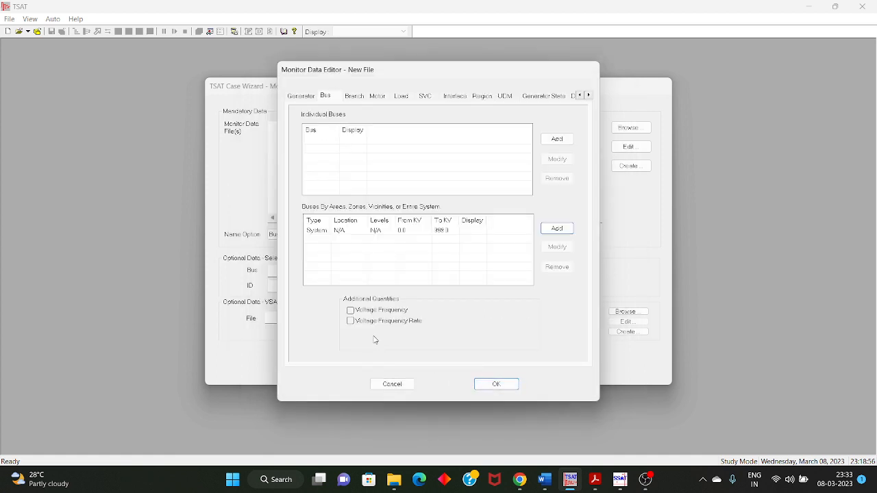
{"action": "left_click", "coordinate": [351, 311]}
{"action": "left_click", "coordinate": [313, 98]}
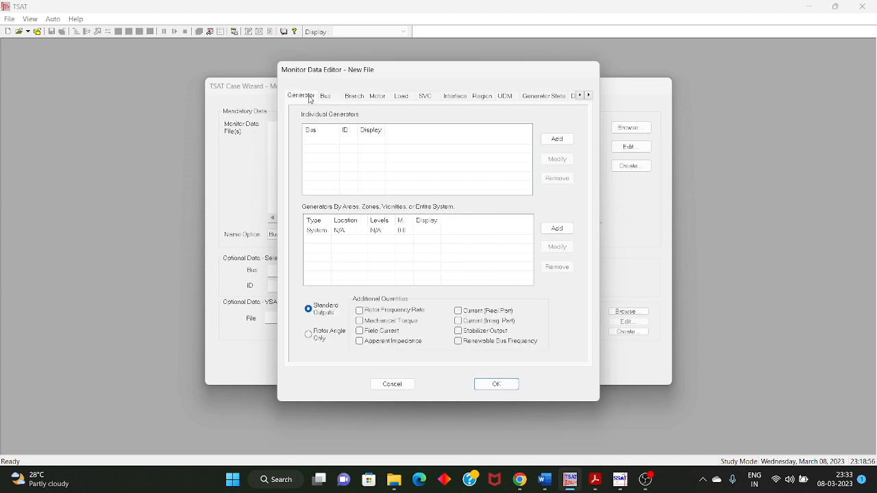
{"action": "left_click", "coordinate": [360, 310]}
{"action": "left_click", "coordinate": [359, 341]}
{"action": "left_click", "coordinate": [359, 331]}
{"action": "left_click", "coordinate": [359, 321]}
{"action": "left_click", "coordinate": [458, 310]}
{"action": "left_click", "coordinate": [458, 320]}
{"action": "left_click", "coordinate": [309, 335]}
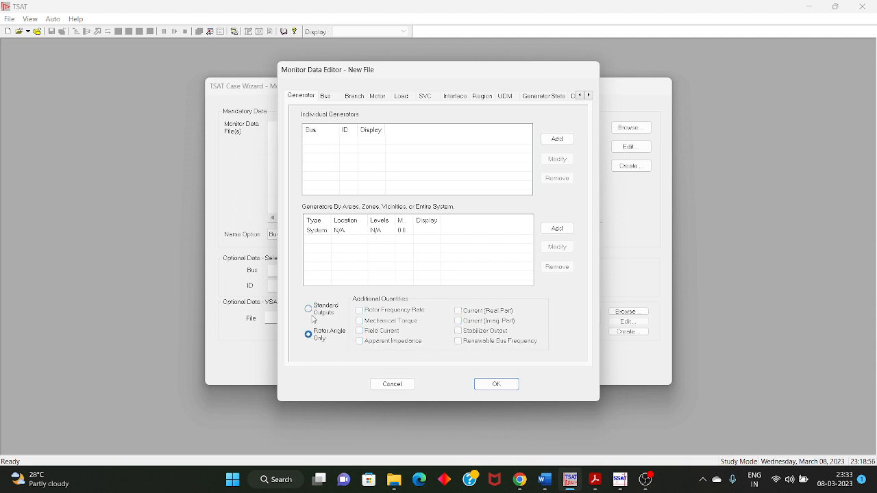
{"action": "left_click", "coordinate": [311, 312]}
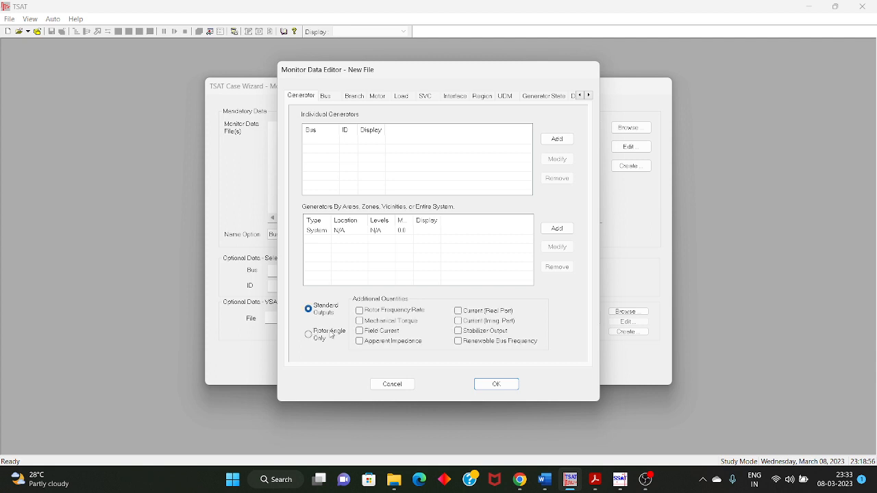
Include all eight additional generator quantities in the standard outputs, from rotor frequency rate to renewable bus frequency
{"action": "left_click", "coordinate": [359, 310]}
{"action": "left_click", "coordinate": [359, 330]}
{"action": "left_click", "coordinate": [359, 320]}
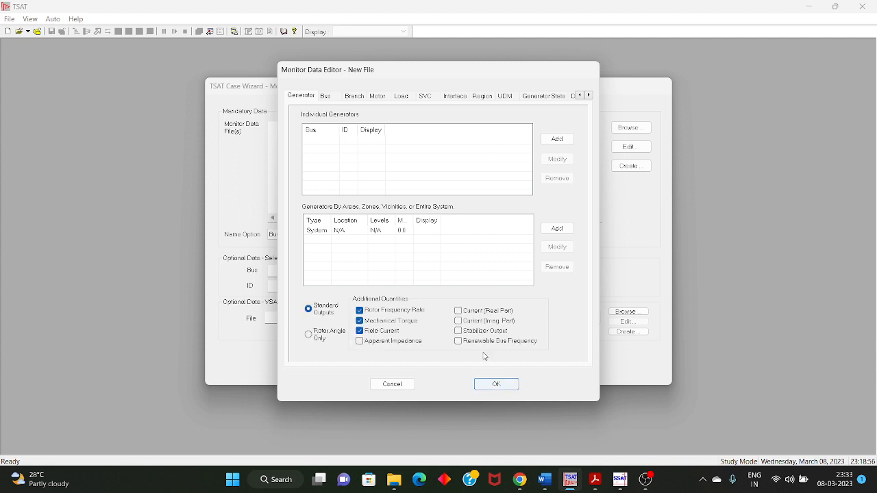
{"action": "left_click", "coordinate": [360, 341]}
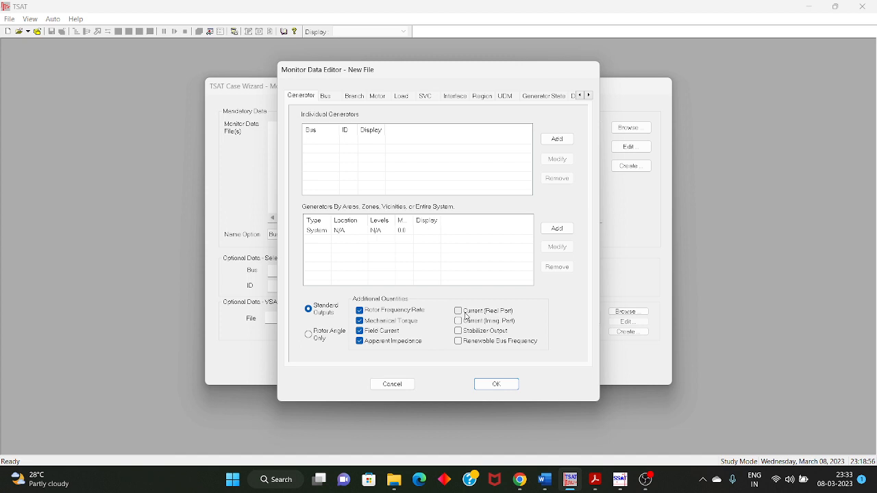
{"action": "left_click", "coordinate": [460, 311]}
{"action": "left_click", "coordinate": [461, 321]}
{"action": "left_click", "coordinate": [472, 331]}
{"action": "left_click", "coordinate": [473, 342]}
Save the monitor data file as IEEE_9bus_system in the pss_lab folder and advance the case wizard to the contingency data
{"action": "left_click", "coordinate": [496, 388]}
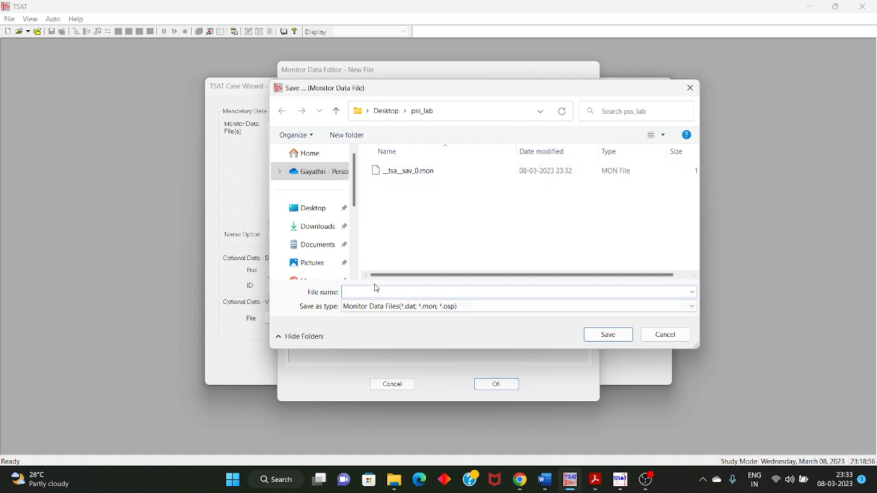
{"action": "type", "text": "IEEE_9bus_system"}
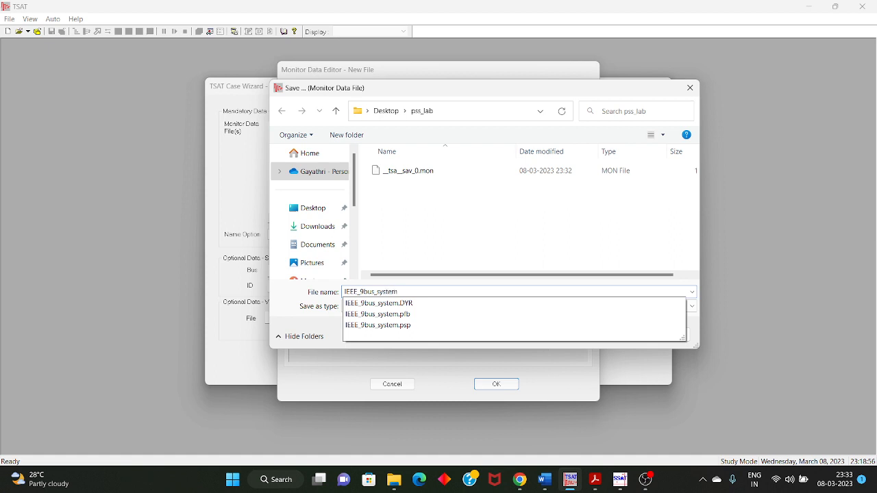
{"action": "left_click", "coordinate": [431, 248]}
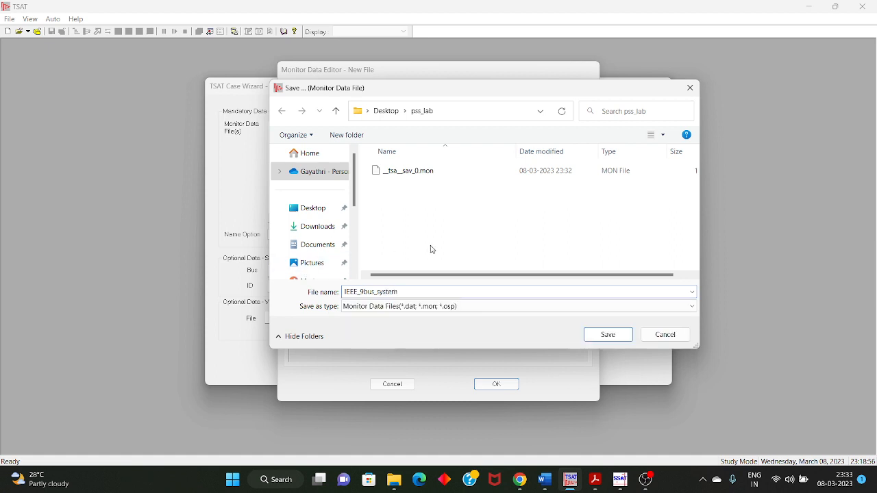
{"action": "left_click", "coordinate": [600, 333]}
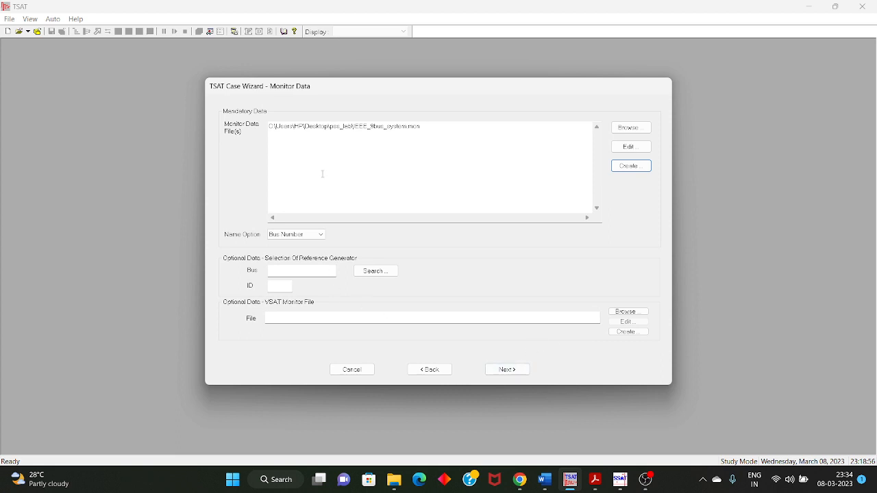
{"action": "left_click", "coordinate": [514, 377]}
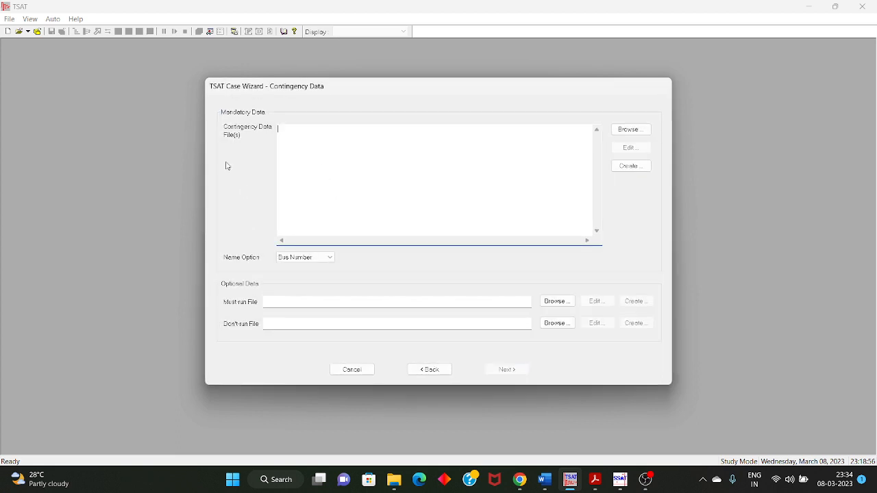
Switch to the lab manual PDF in Adobe Acrobat Reader, read the contingency specification, and return to TSAT
{"action": "left_click", "coordinate": [594, 480]}
{"action": "scroll", "coordinate": [437, 282], "scroll_direction": "down", "scroll_amount": 2}
{"action": "scroll", "coordinate": [436, 282], "scroll_direction": "up", "scroll_amount": 1}
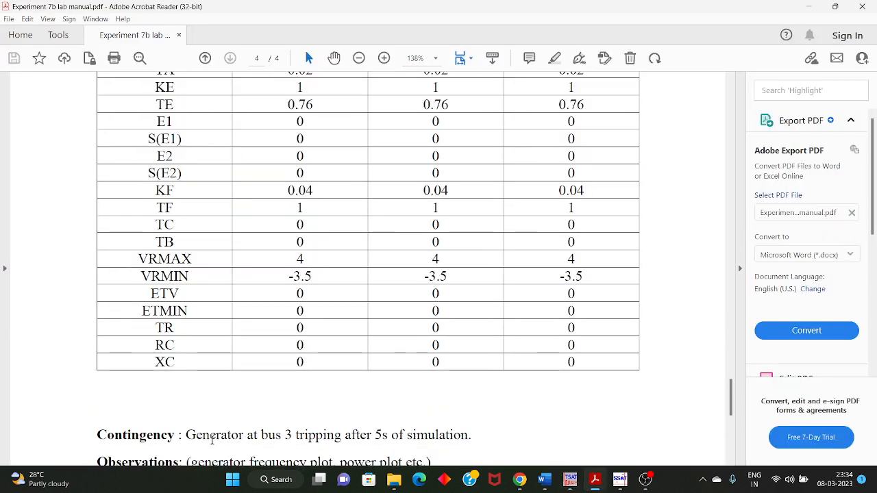
{"action": "left_click_drag", "start_coordinate": [186, 439], "coordinate": [468, 441]}
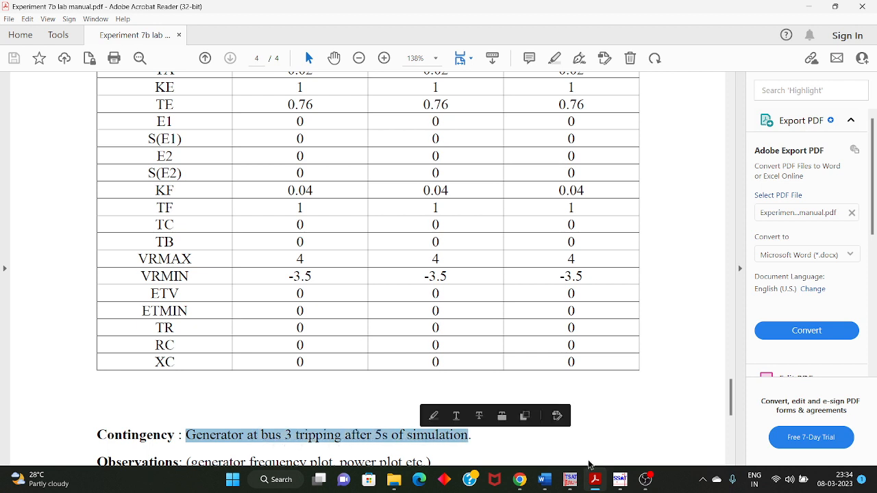
{"action": "left_click", "coordinate": [619, 480]}
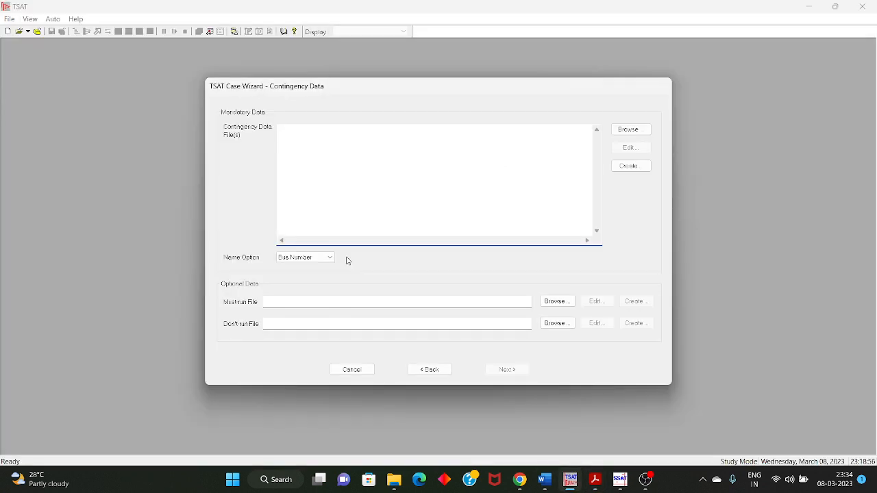
Create a customized contingency described as GEN_3_Tripping with a simulation length of 50 seconds
{"action": "left_click", "coordinate": [631, 167]}
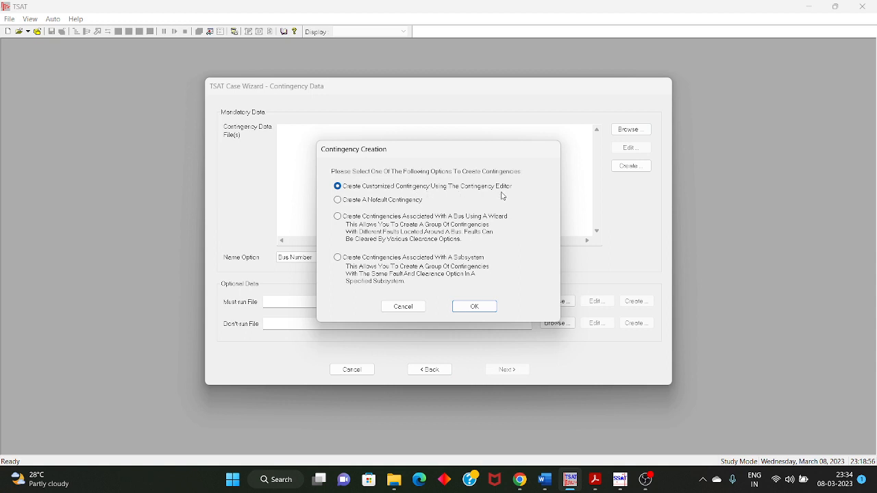
{"action": "left_click", "coordinate": [475, 308]}
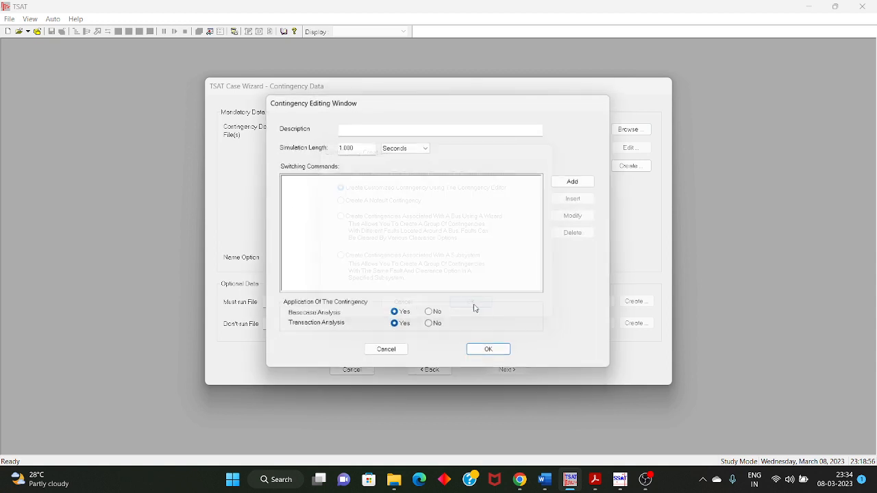
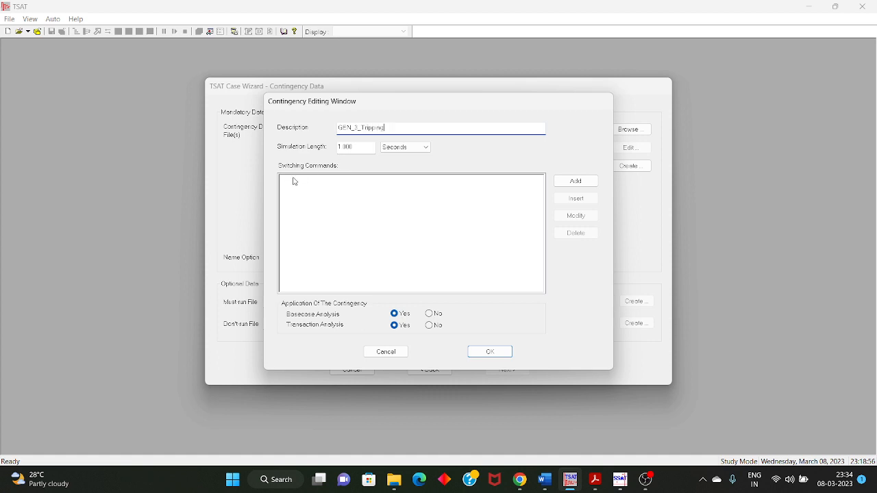
{"action": "left_click_drag", "start_coordinate": [354, 147], "coordinate": [335, 151]}
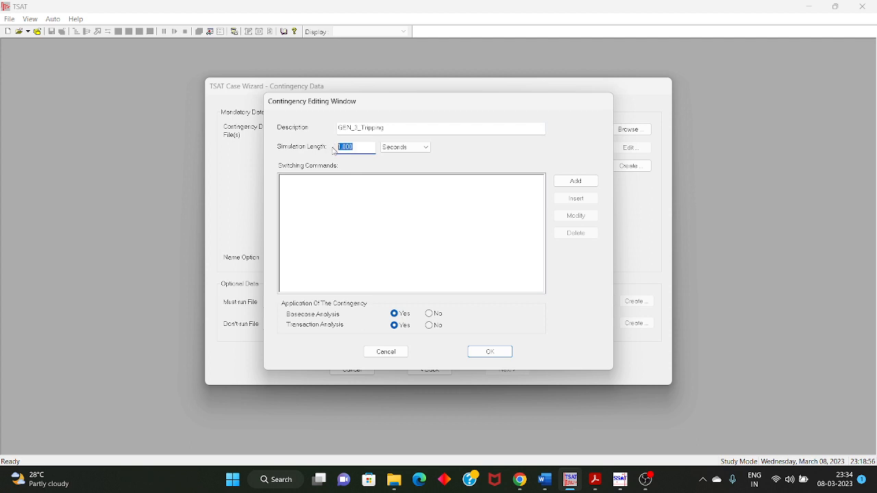
{"action": "type", "text": "50"}
Check the tripping time in the lab manual and add a simulation switching command for an event at 5 seconds
{"action": "left_click", "coordinate": [577, 184]}
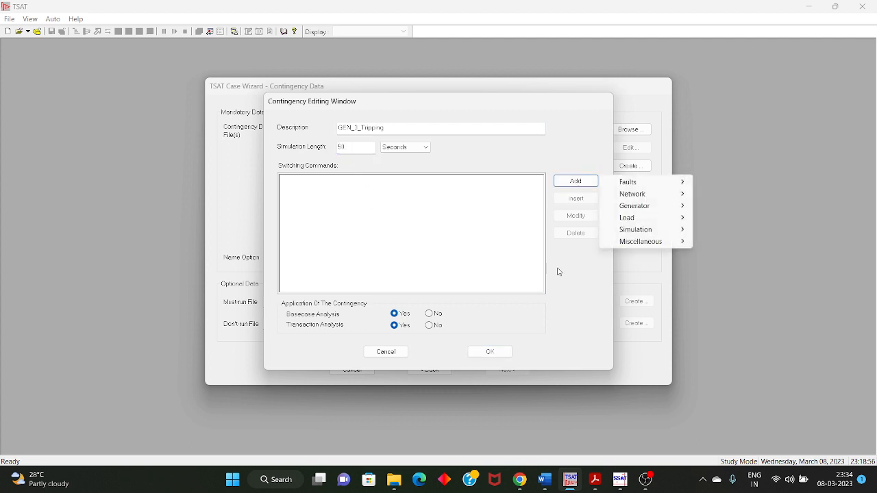
{"action": "left_click", "coordinate": [595, 479]}
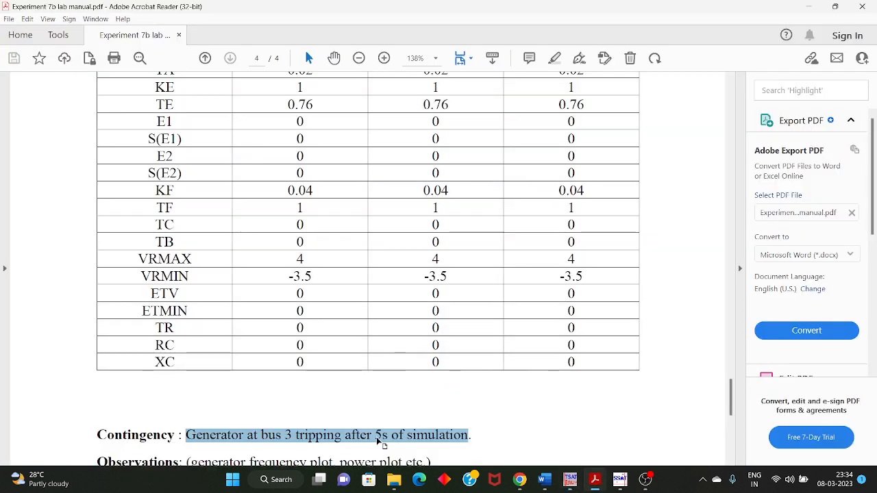
{"action": "left_click", "coordinate": [570, 480]}
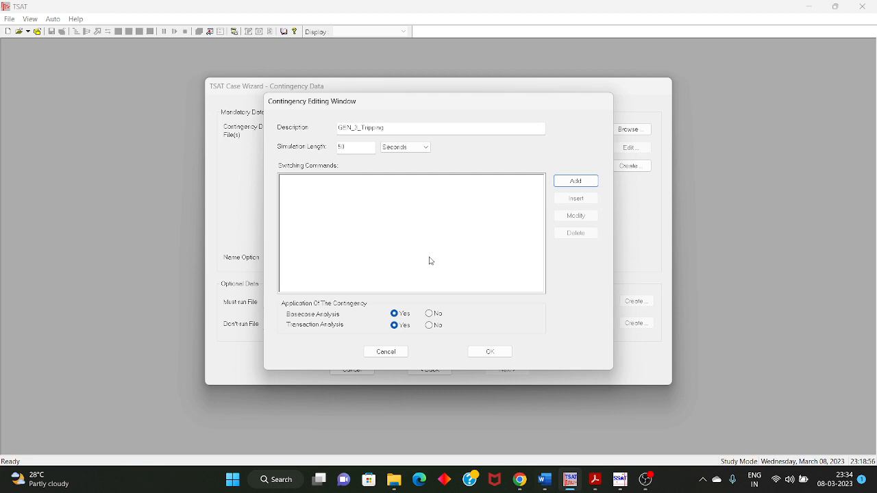
{"action": "left_click", "coordinate": [576, 181]}
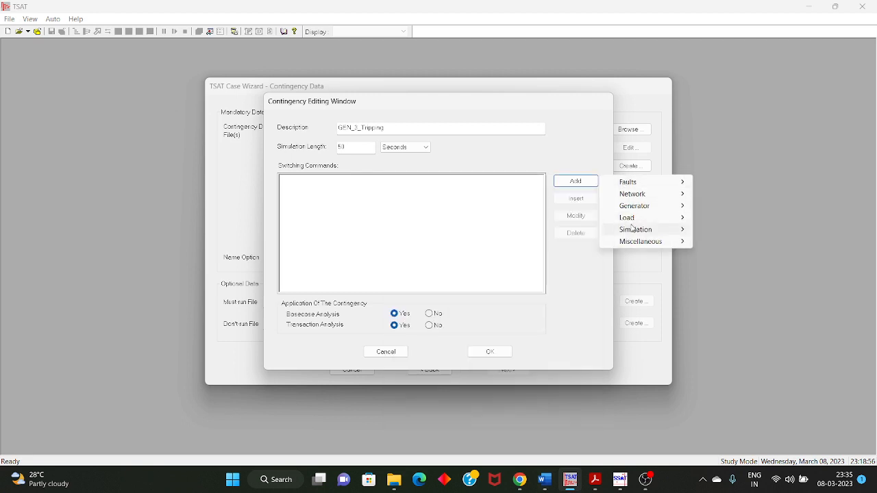
{"action": "mouse_move", "coordinate": [633, 228]}
{"action": "left_click", "coordinate": [714, 230]}
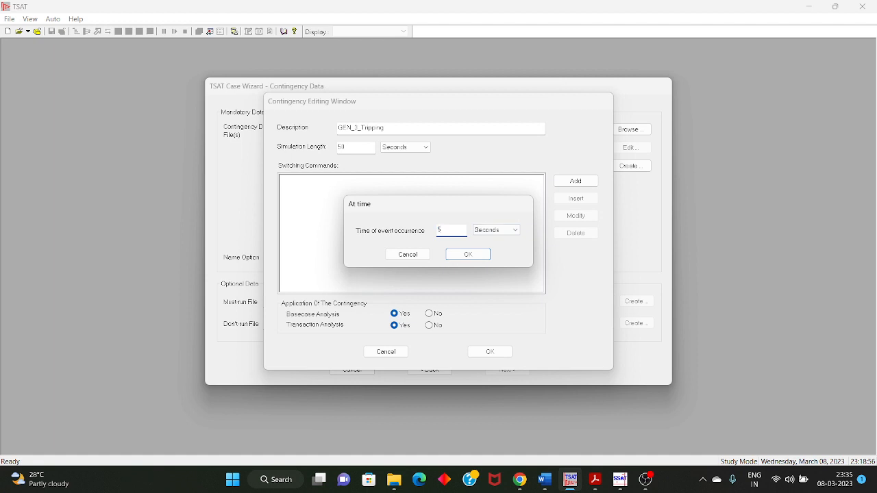
{"action": "left_click", "coordinate": [468, 255]}
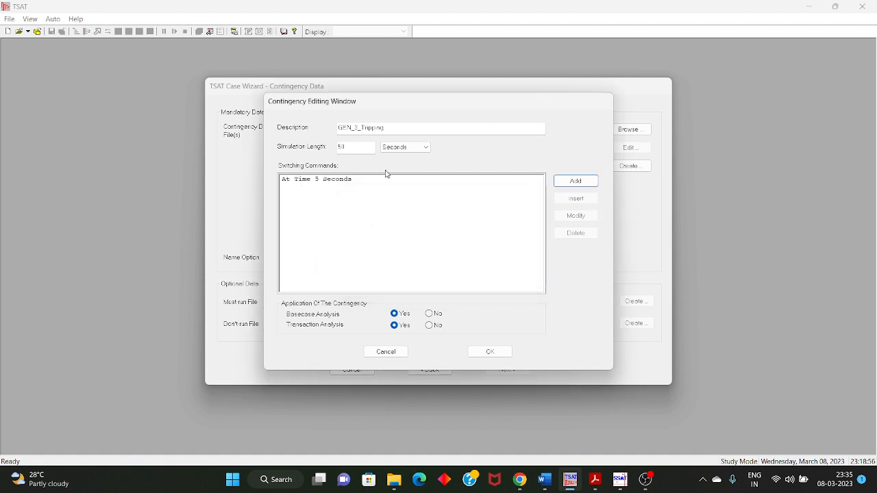
Add a Disconnect Generator switching command for the generator at bus 3 with ID 1
{"action": "left_click", "coordinate": [595, 184]}
{"action": "mouse_move", "coordinate": [648, 207]}
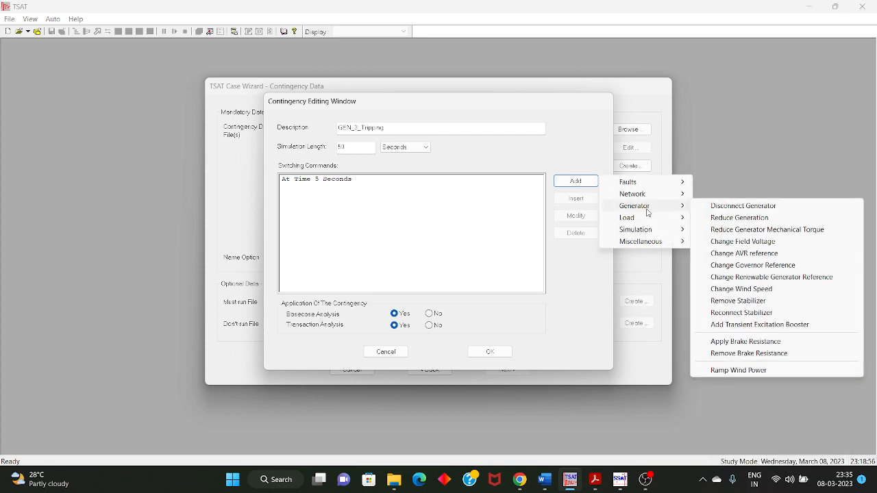
{"action": "left_click", "coordinate": [713, 209]}
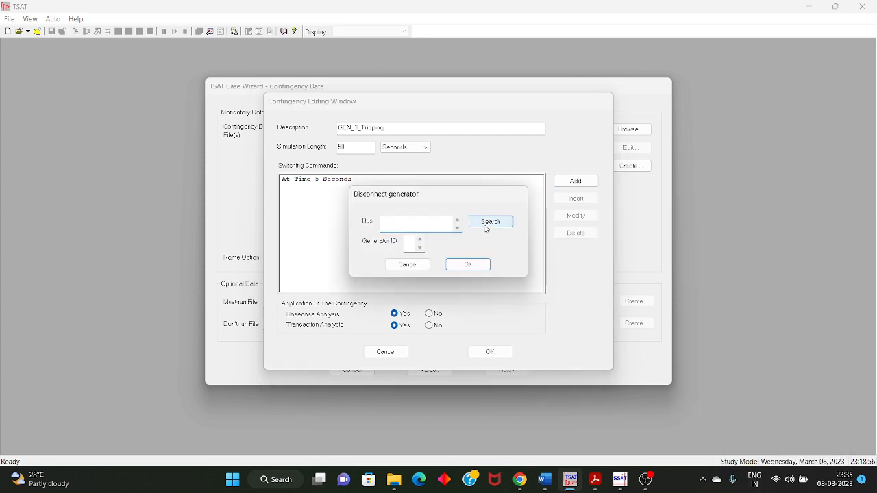
{"action": "left_click", "coordinate": [498, 221]}
{"action": "left_click", "coordinate": [389, 247]}
{"action": "left_click", "coordinate": [390, 246]}
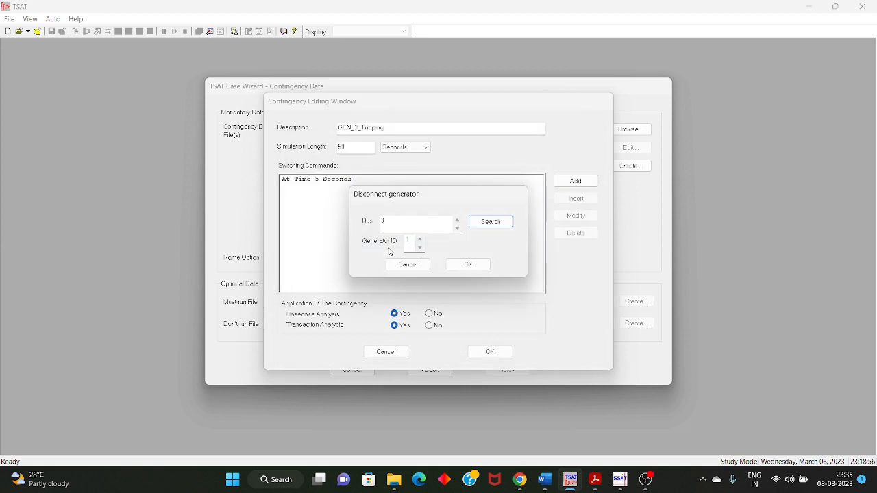
{"action": "left_click", "coordinate": [485, 264]}
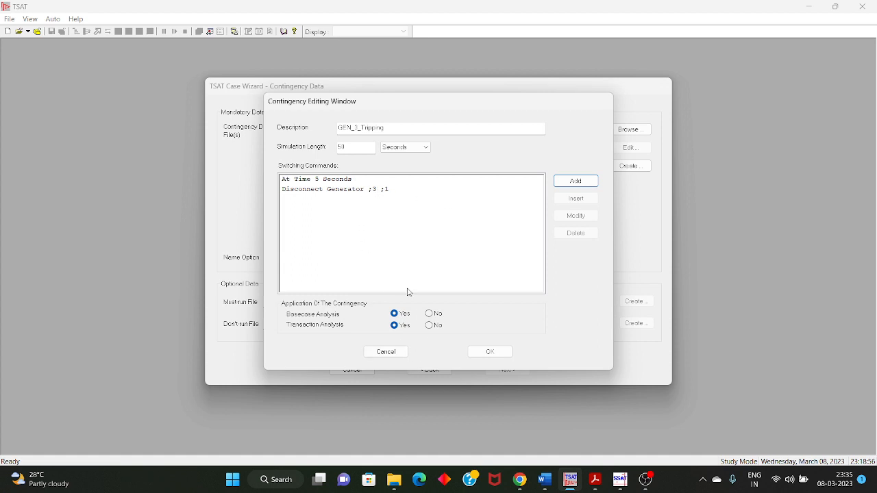
Accept the GEN_3_Tripping contingency and save its switching data file as IEEE_9bus_system_contingency in the pss_lab folder
{"action": "left_click", "coordinate": [488, 353]}
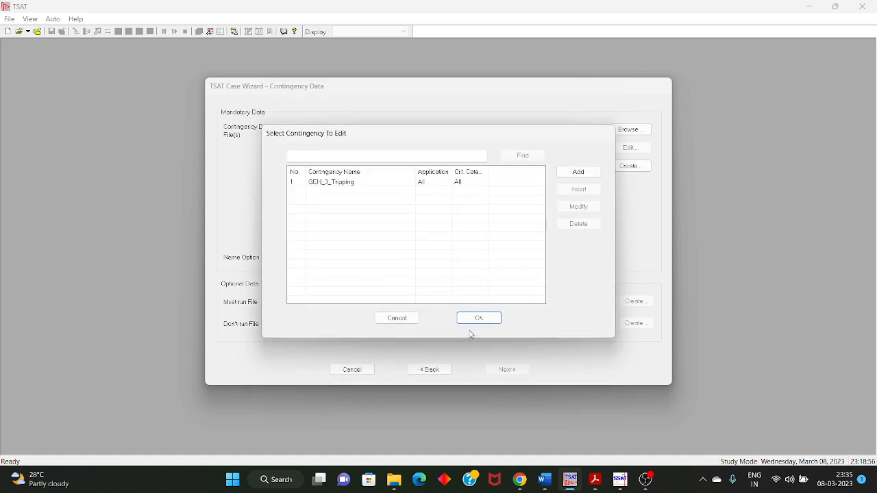
{"action": "left_click", "coordinate": [482, 319]}
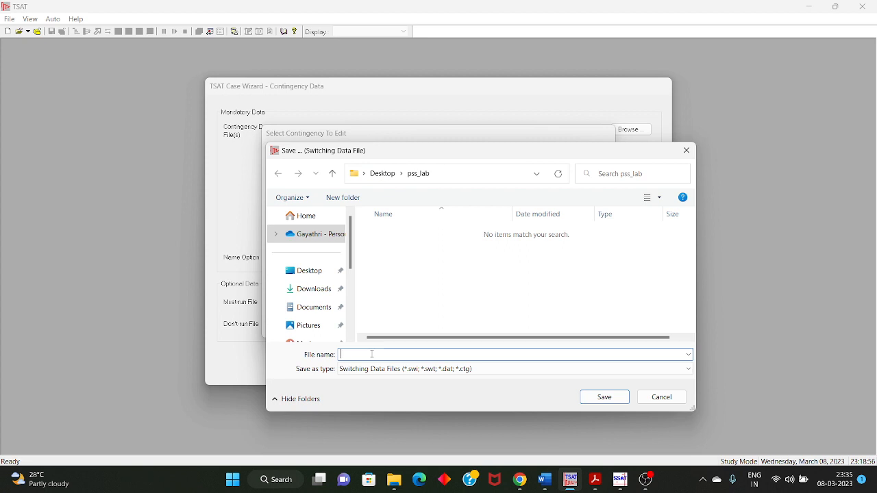
{"action": "type", "text": "IEEE_"}
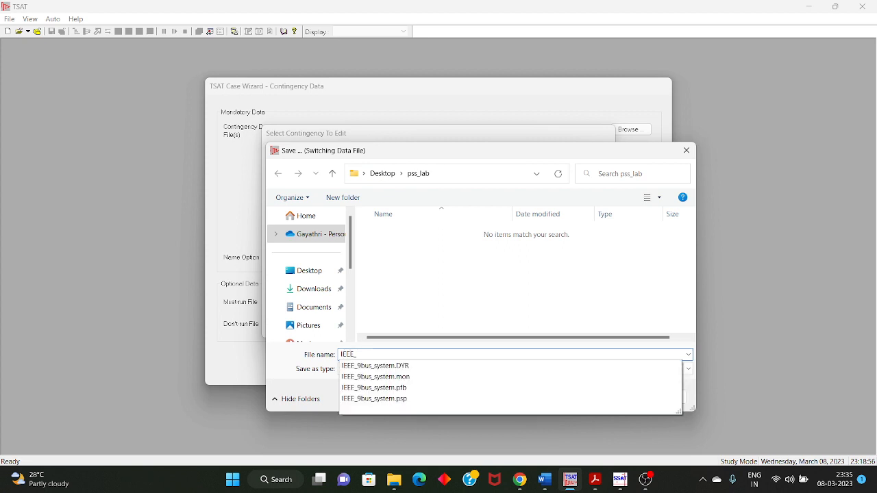
{"action": "type", "text": "9bus"}
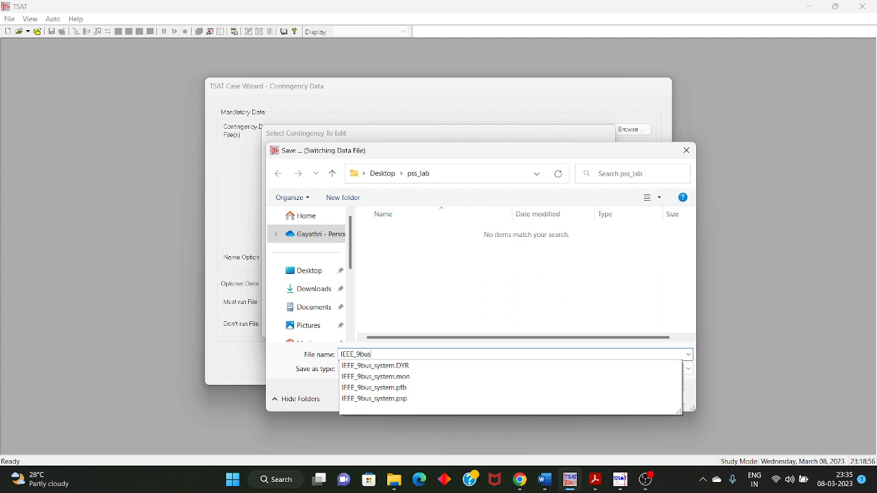
{"action": "type", "text": "_system_con"}
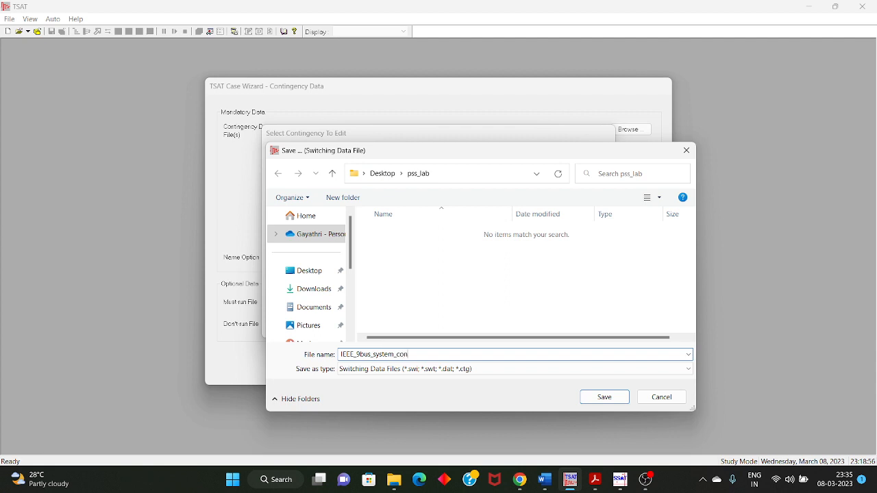
{"action": "type", "text": "tingency"}
{"action": "left_click", "coordinate": [603, 397]}
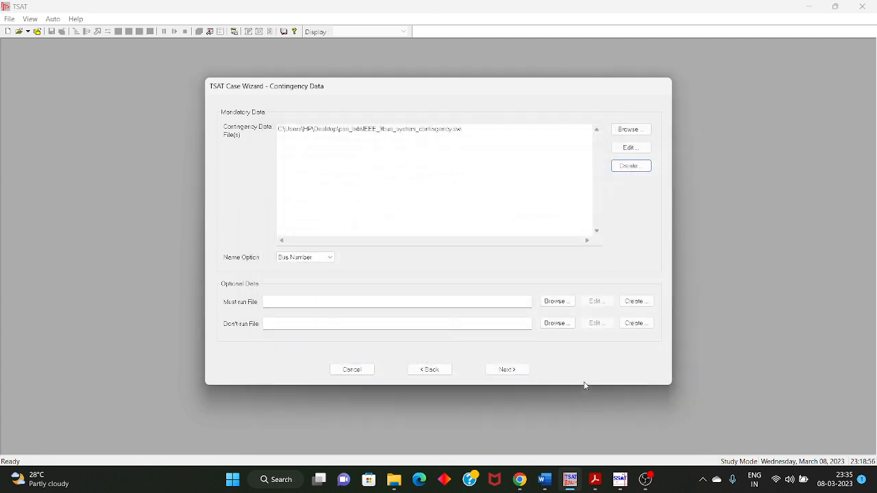
Leave the criteria, dynamic representation, transaction, sequence network and remaining optional data empty, and finish the case wizard with the title Base Scenario
{"action": "left_click", "coordinate": [504, 370]}
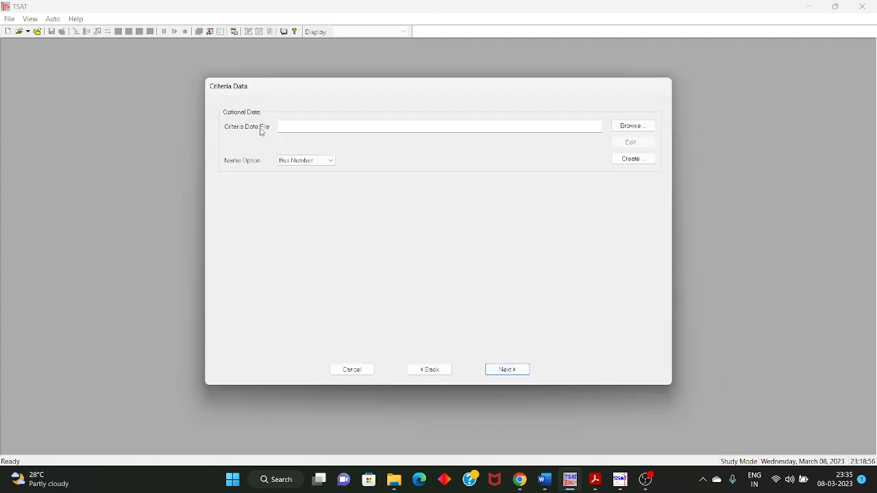
{"action": "left_click", "coordinate": [504, 371]}
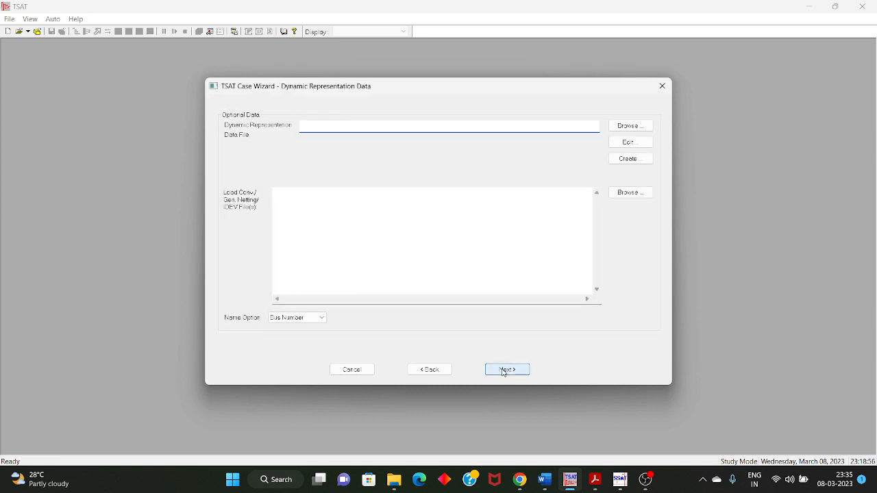
{"action": "left_click", "coordinate": [504, 371]}
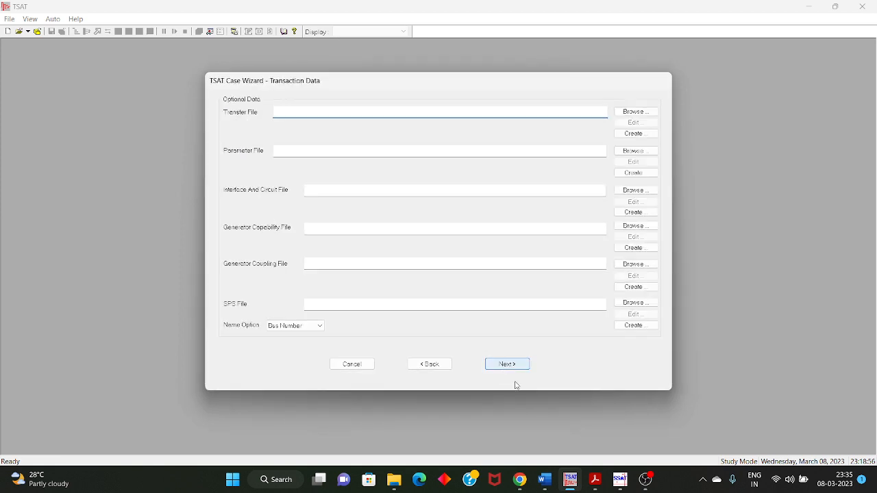
{"action": "left_click", "coordinate": [508, 365]}
{"action": "left_click", "coordinate": [510, 368]}
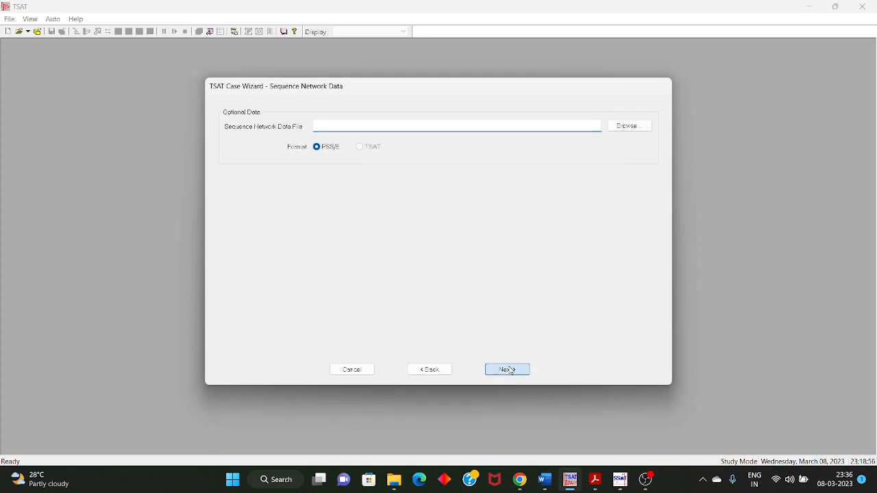
{"action": "left_click", "coordinate": [510, 370]}
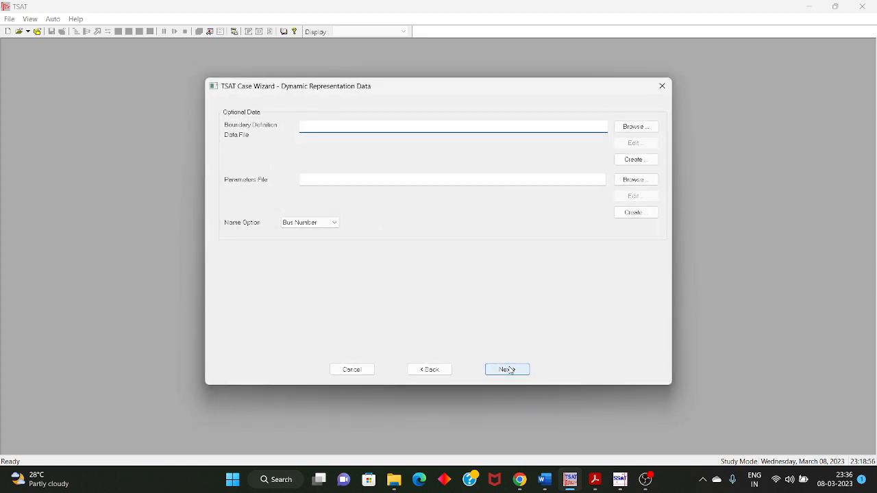
{"action": "left_click", "coordinate": [510, 370]}
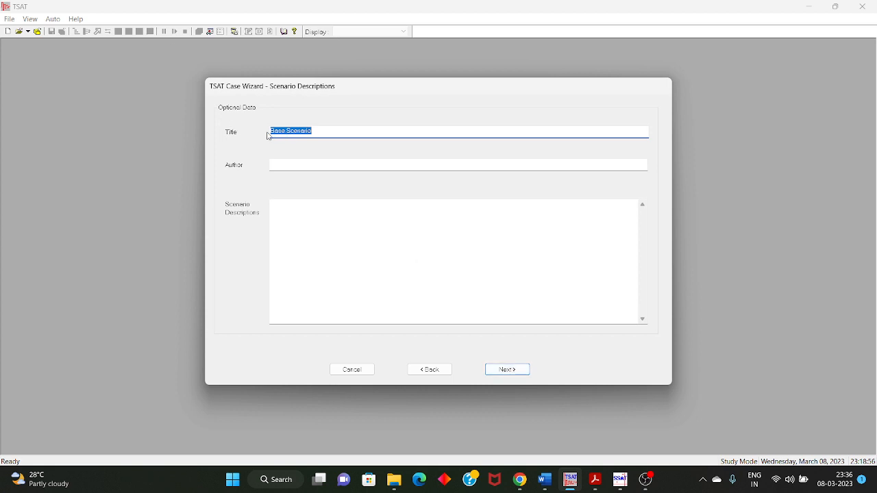
{"action": "left_click", "coordinate": [324, 131]}
{"action": "left_click", "coordinate": [510, 370]}
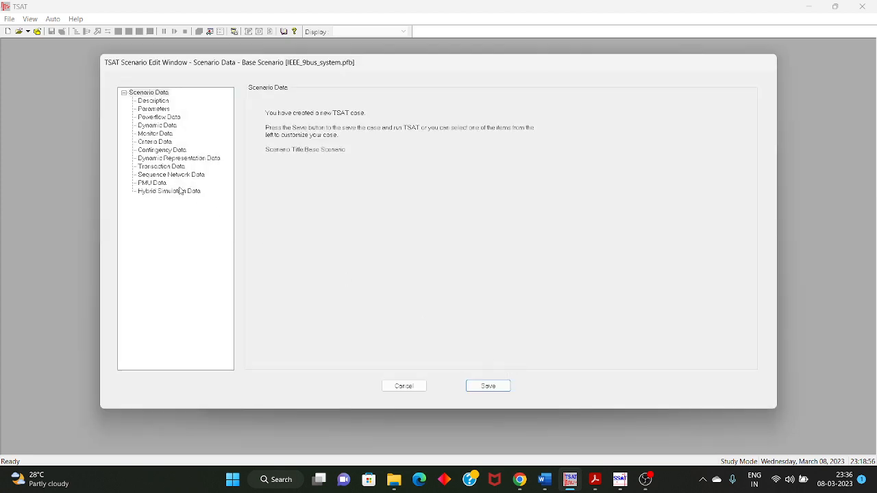
Save the new TSAT case as IEEE_9bus_system in the pss_lab folder
{"action": "left_click", "coordinate": [487, 385]}
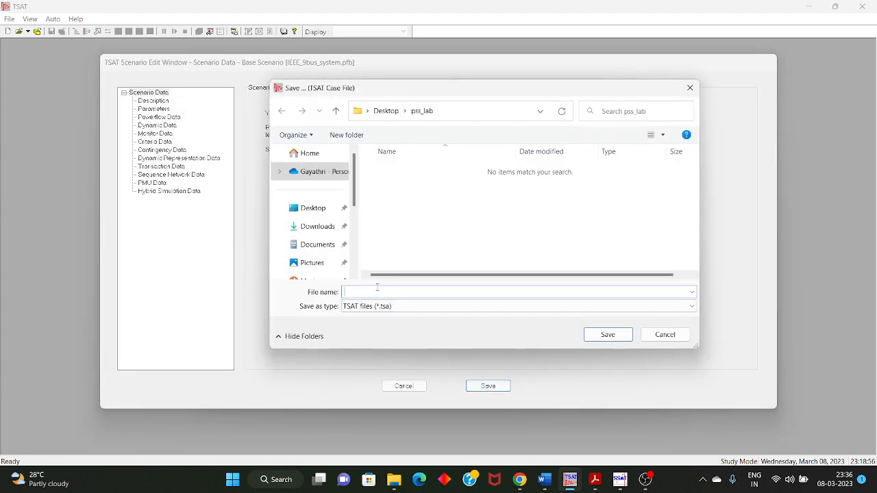
{"action": "type", "text": "IEEE_9"}
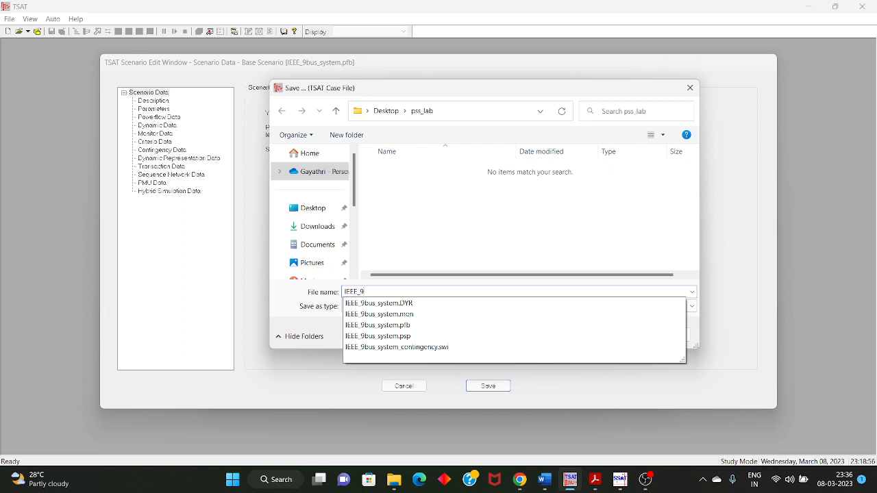
{"action": "type", "text": "bus_syste,"}
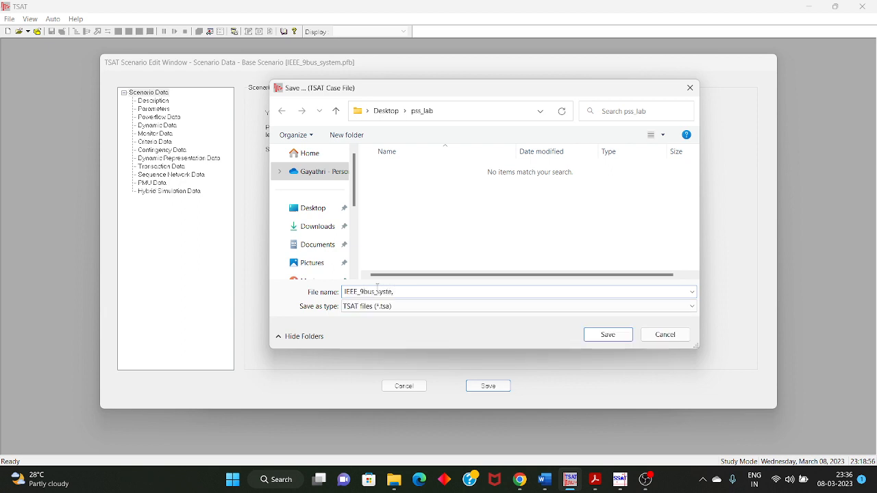
{"action": "key", "text": "BackSpace"}
{"action": "type", "text": "m"}
{"action": "left_click", "coordinate": [447, 237]}
{"action": "left_click", "coordinate": [607, 334]}
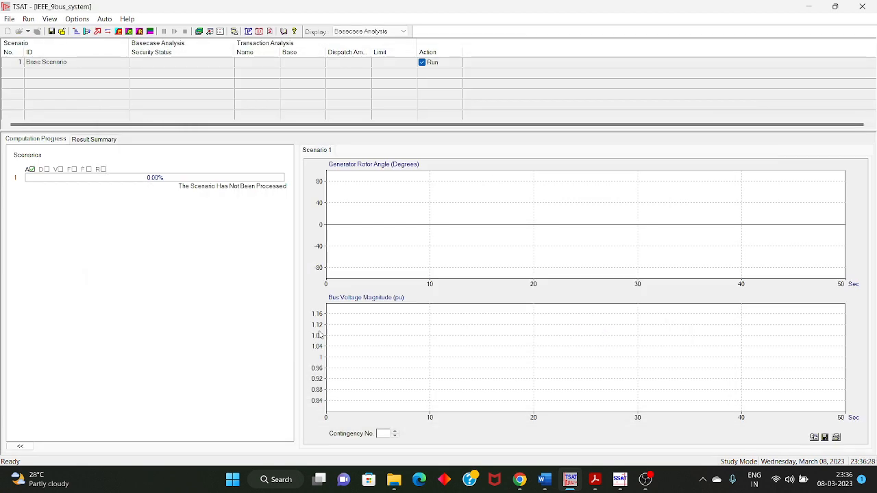
Run the basecase analysis and review the result summary for the contingency
{"action": "left_click", "coordinate": [29, 19]}
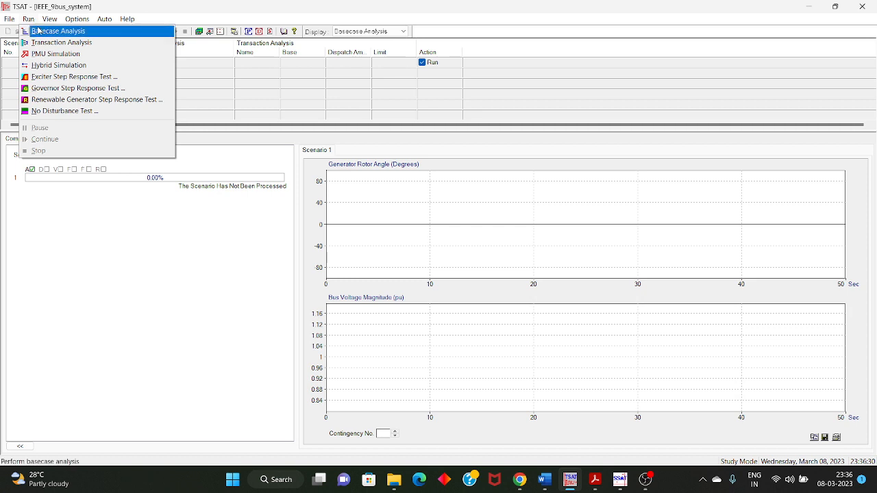
{"action": "left_click", "coordinate": [38, 31]}
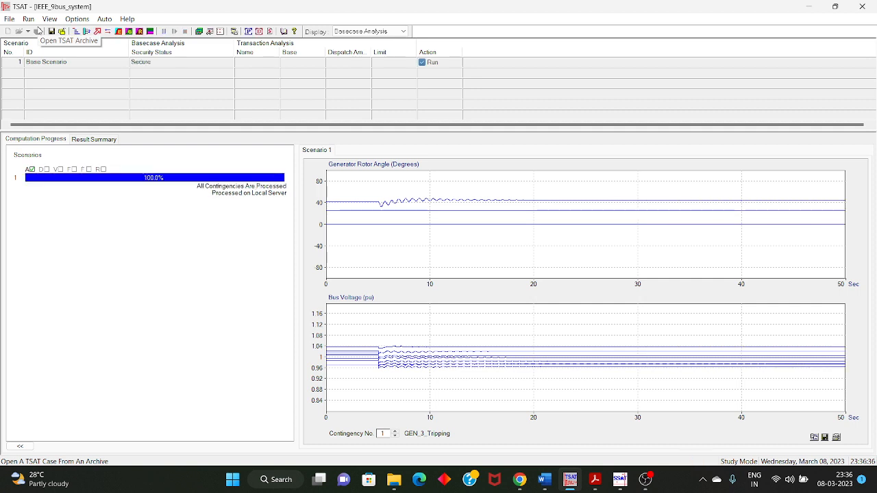
{"action": "left_click", "coordinate": [79, 141]}
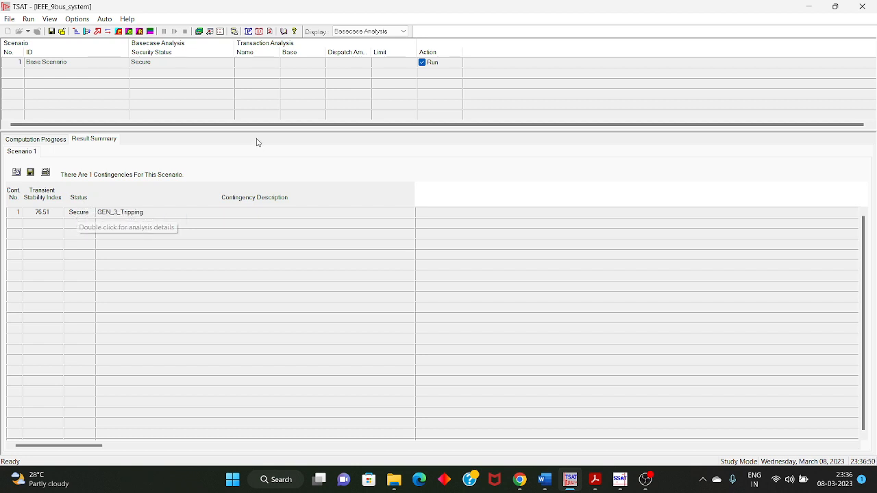
Open the results in DSATools Output Analysis, maximize it, and select Base Scenario with contingency 1 - GEN_3_TRIPPING
{"action": "left_click", "coordinate": [210, 36]}
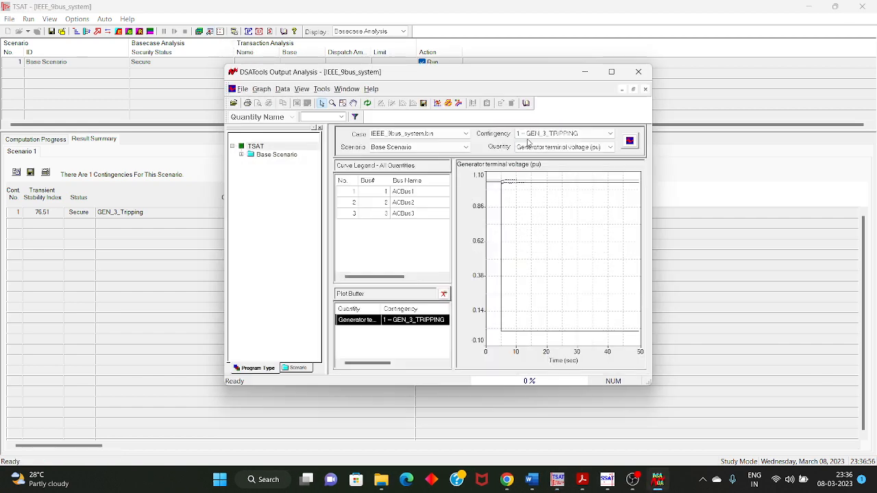
{"action": "left_click", "coordinate": [611, 71]}
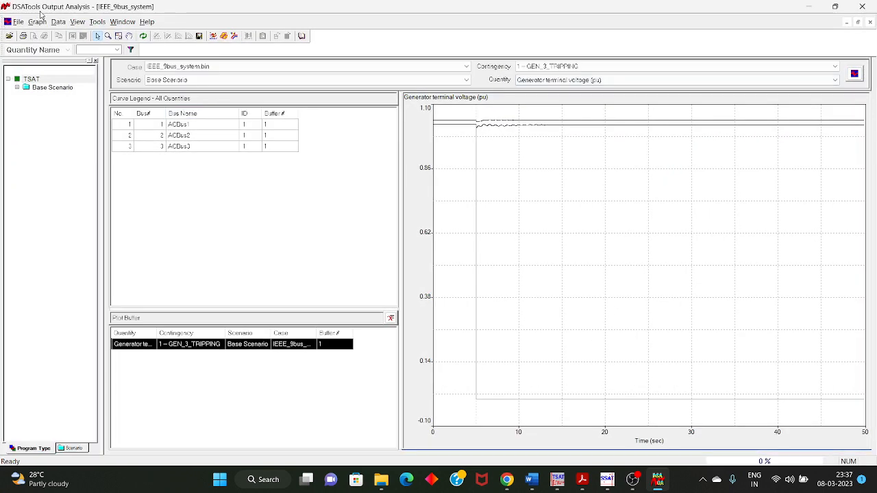
{"action": "left_click", "coordinate": [230, 84]}
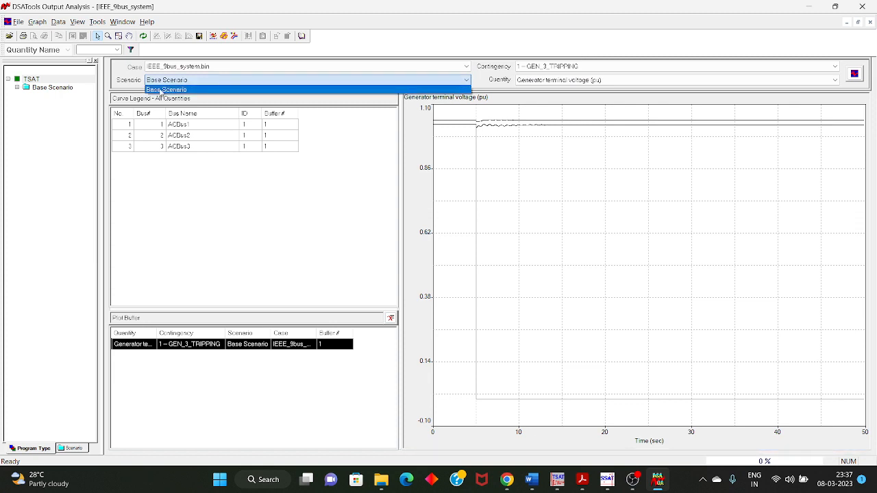
{"action": "left_click", "coordinate": [161, 90]}
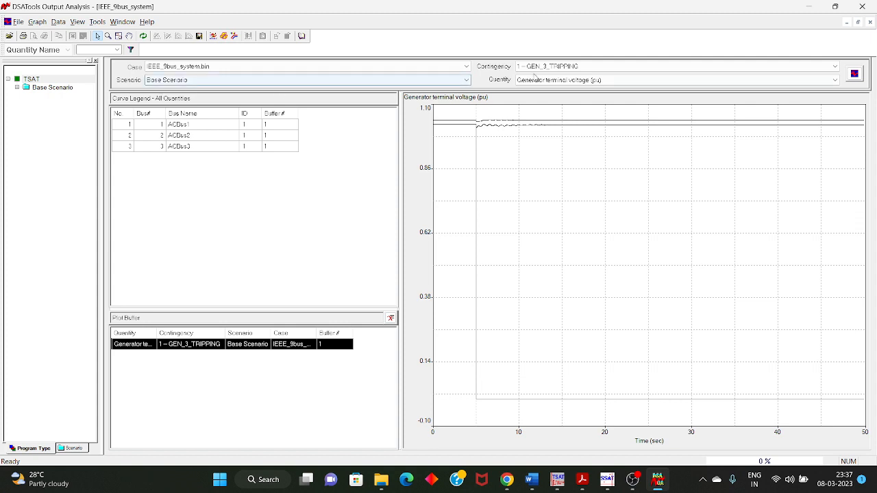
{"action": "left_click", "coordinate": [551, 69]}
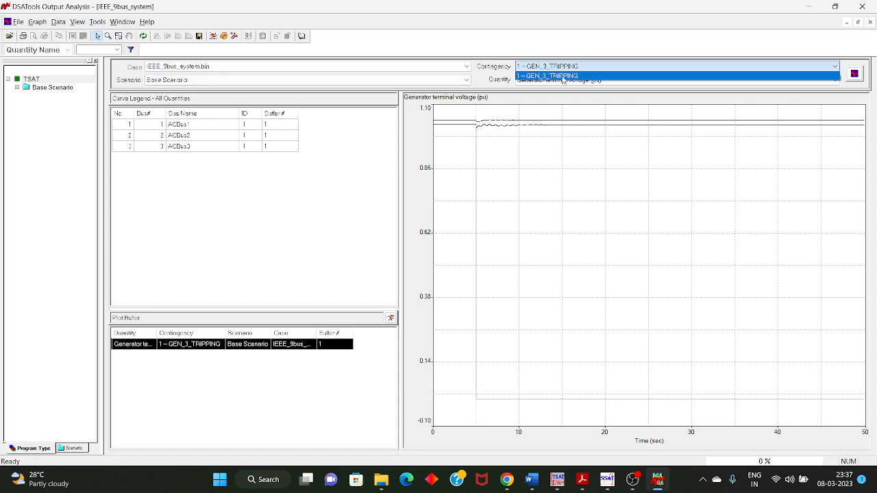
{"action": "left_click", "coordinate": [563, 77]}
{"action": "left_click", "coordinate": [565, 67]}
{"action": "left_click", "coordinate": [556, 75]}
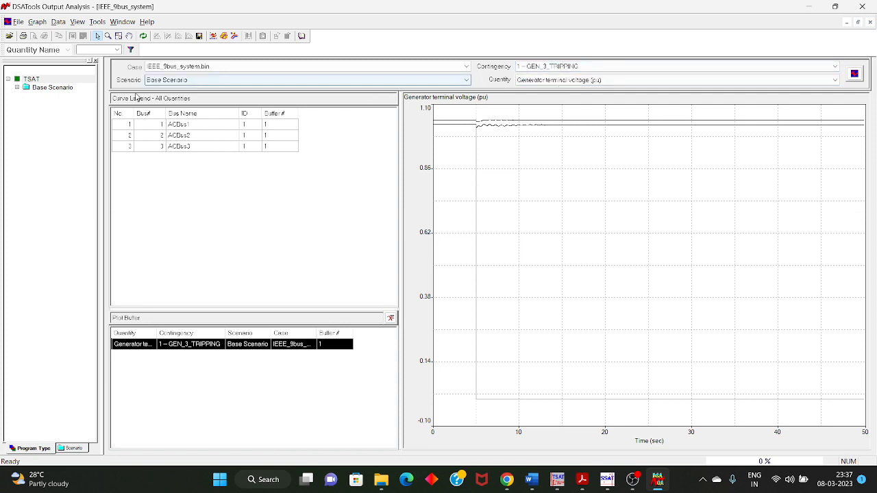
Plot Generator speed (Hz) and highlight the curves of ACBus3, ACBus2 and ACBus1 one after another
{"action": "left_click", "coordinate": [535, 81]}
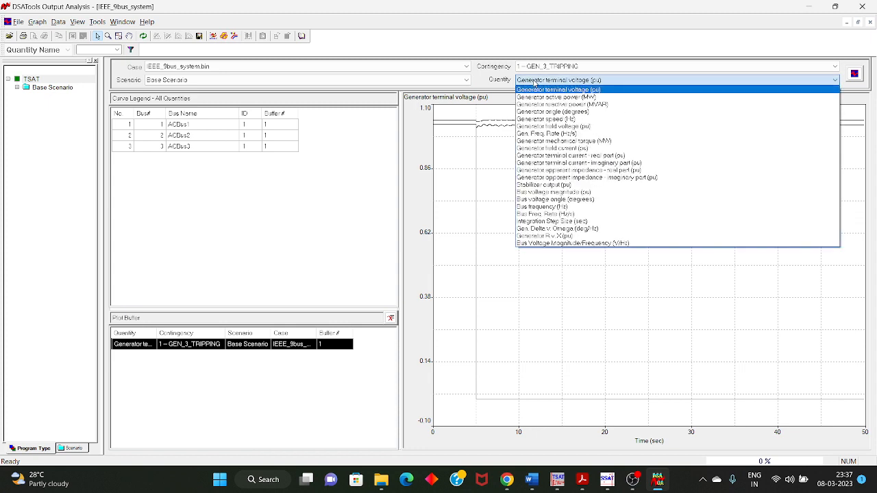
{"action": "left_click", "coordinate": [540, 120]}
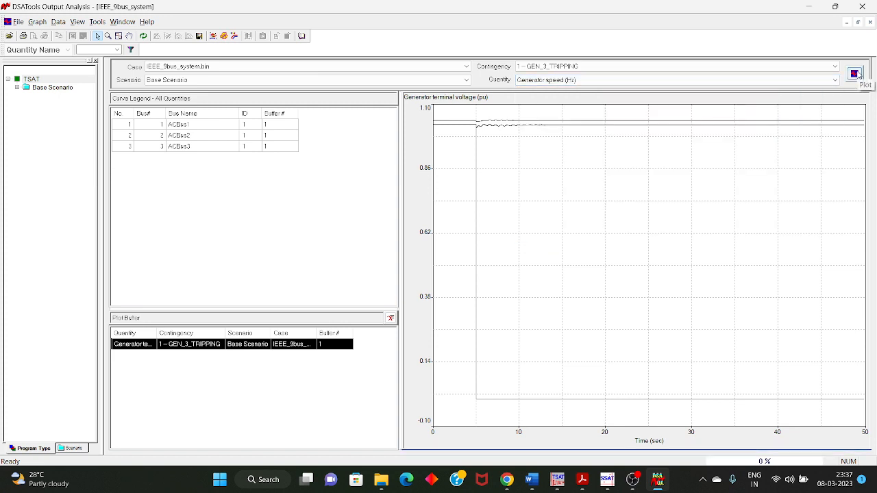
{"action": "left_click", "coordinate": [855, 74]}
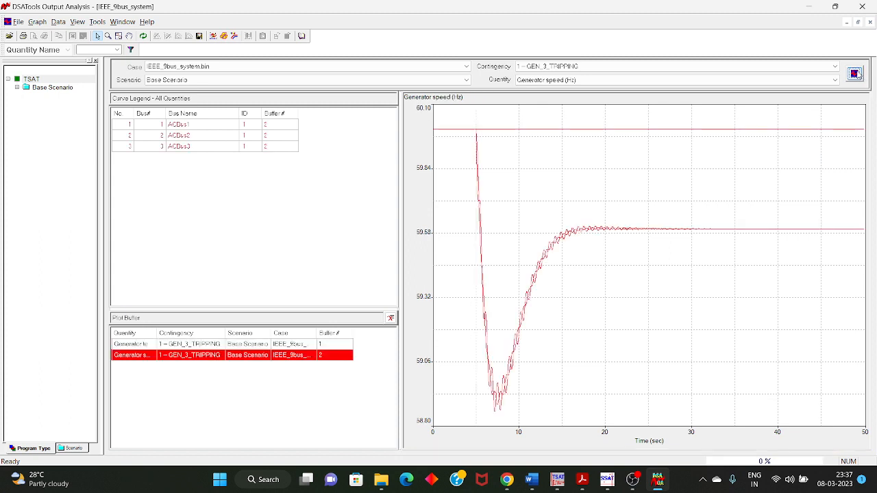
{"action": "left_click", "coordinate": [187, 150]}
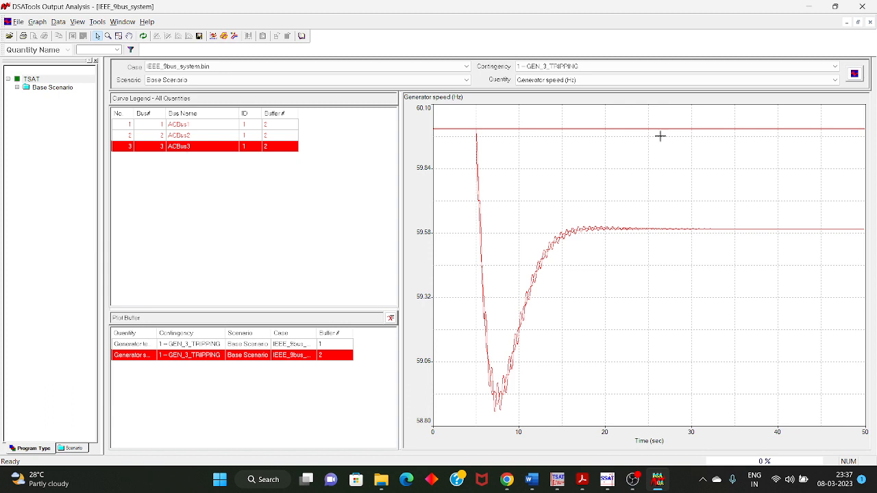
{"action": "left_click", "coordinate": [199, 136]}
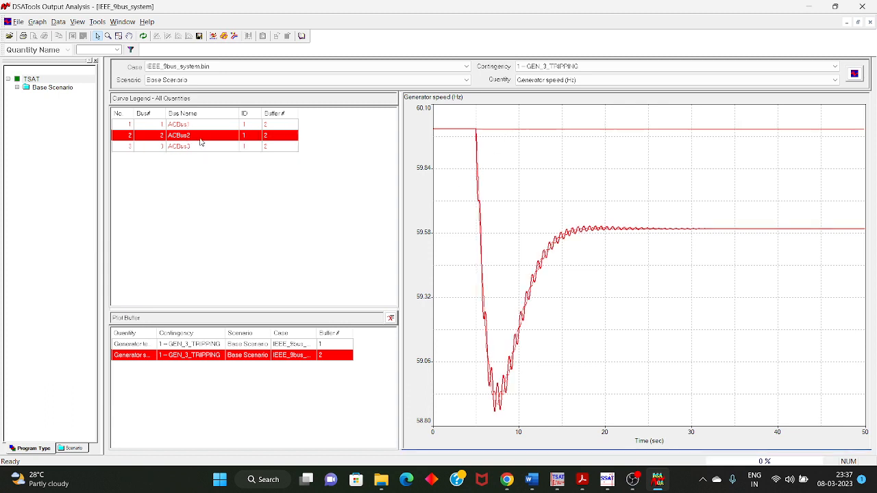
{"action": "left_click", "coordinate": [204, 127]}
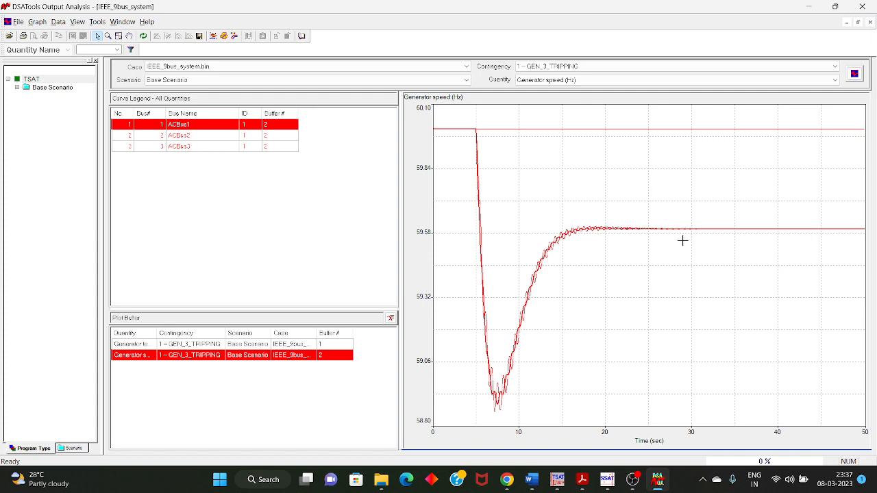
Plot Bus frequency (Hz) for the GEN_3_TRIPPING contingency
{"action": "left_click", "coordinate": [627, 80]}
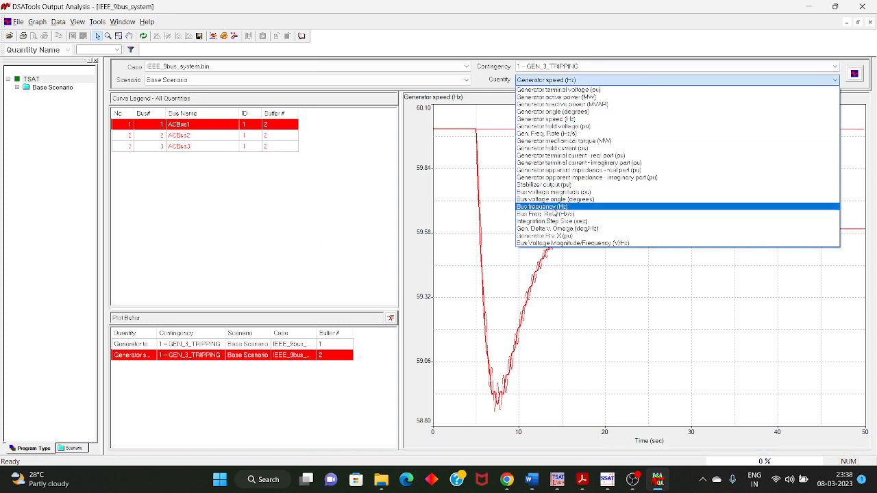
{"action": "left_click", "coordinate": [555, 207]}
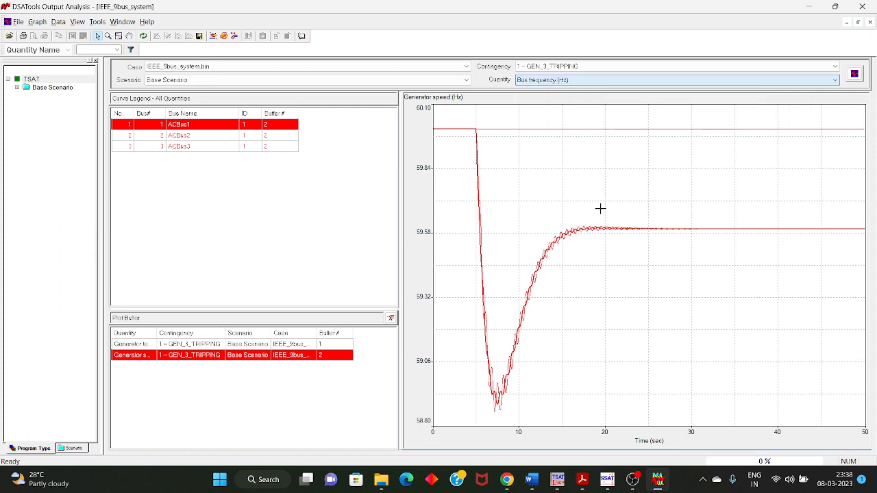
{"action": "left_click", "coordinate": [854, 74]}
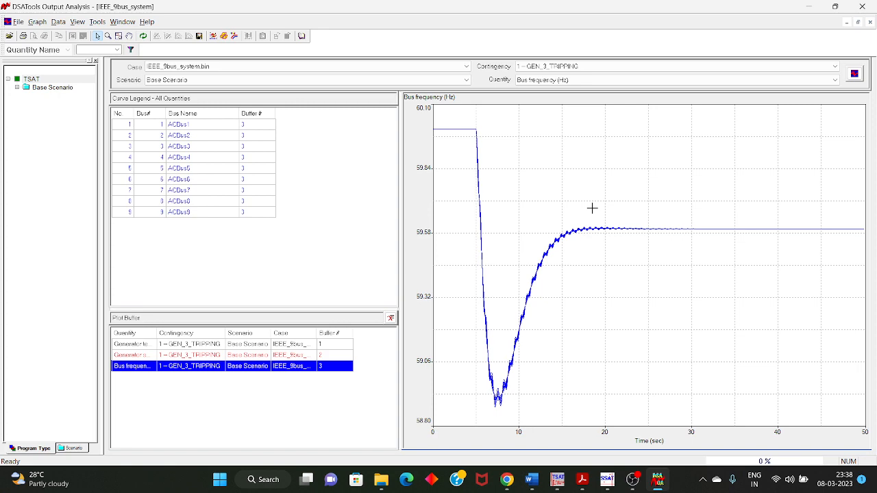
{"action": "left_click", "coordinate": [633, 480]}
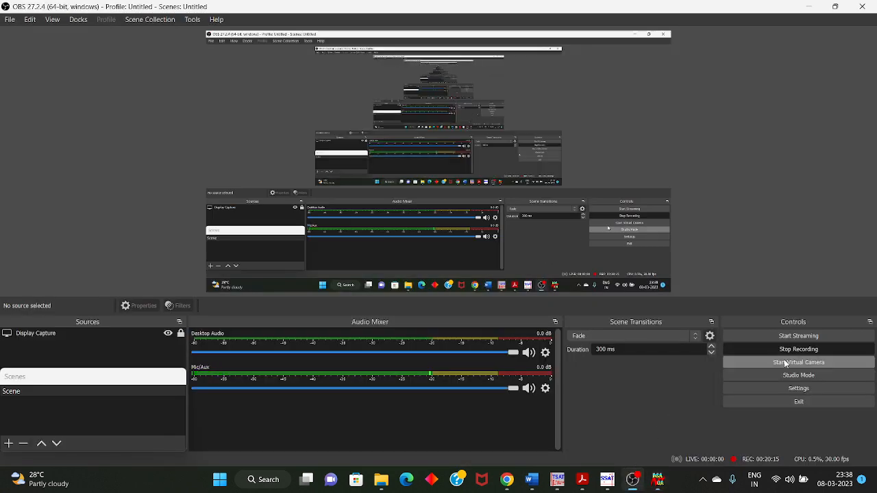